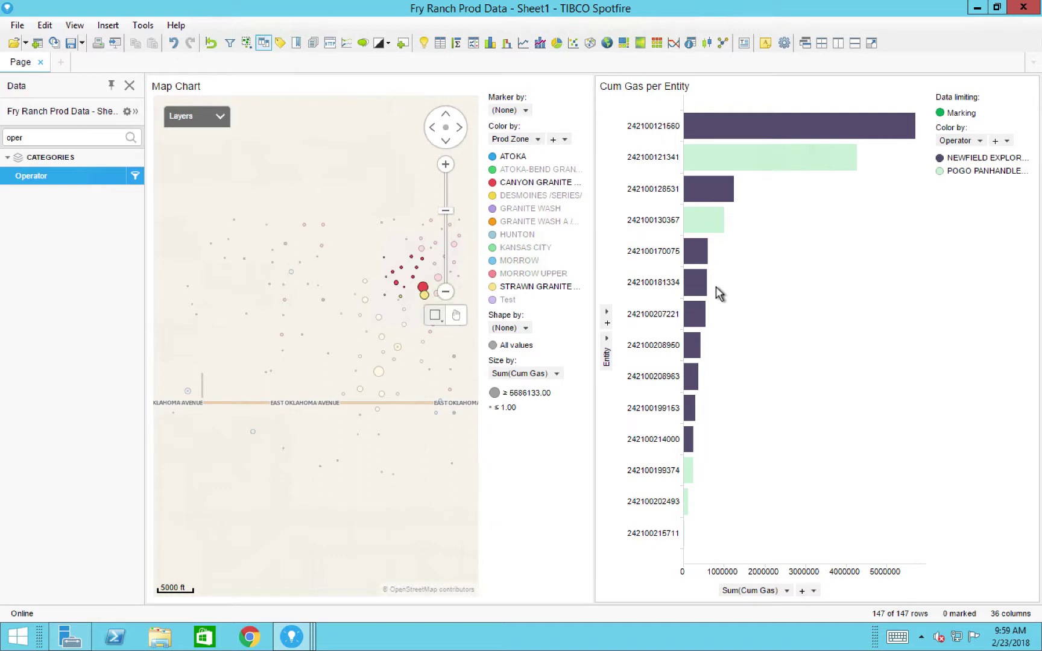
- Clear the column search so that all columns of the production data are listed
double_click(113, 142)
key("BackSpace")
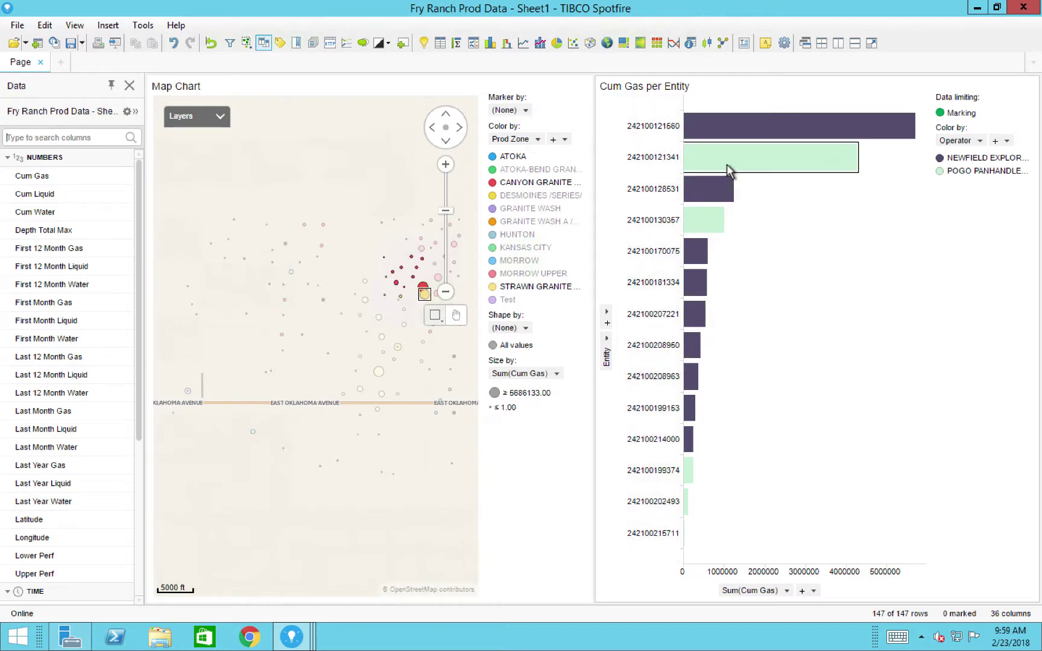
mouse_move(728, 165)
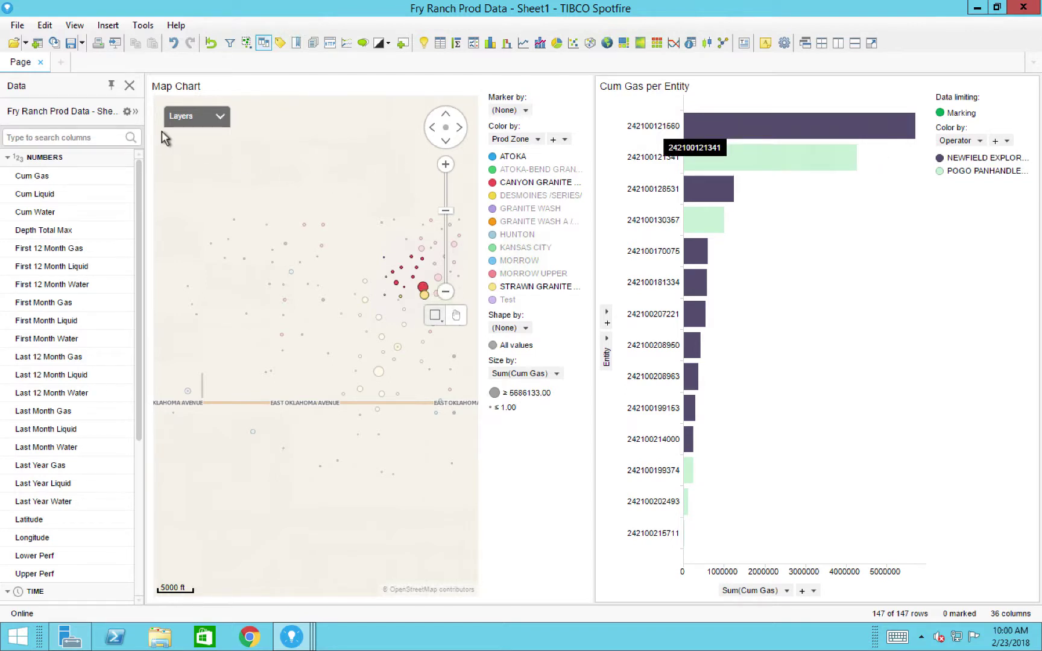
- Add the Frye Ranch Monthly Excel file as a new data table, using its Frye Ranch Monthly 2 worksheet
left_click(37, 43)
left_click(700, 121)
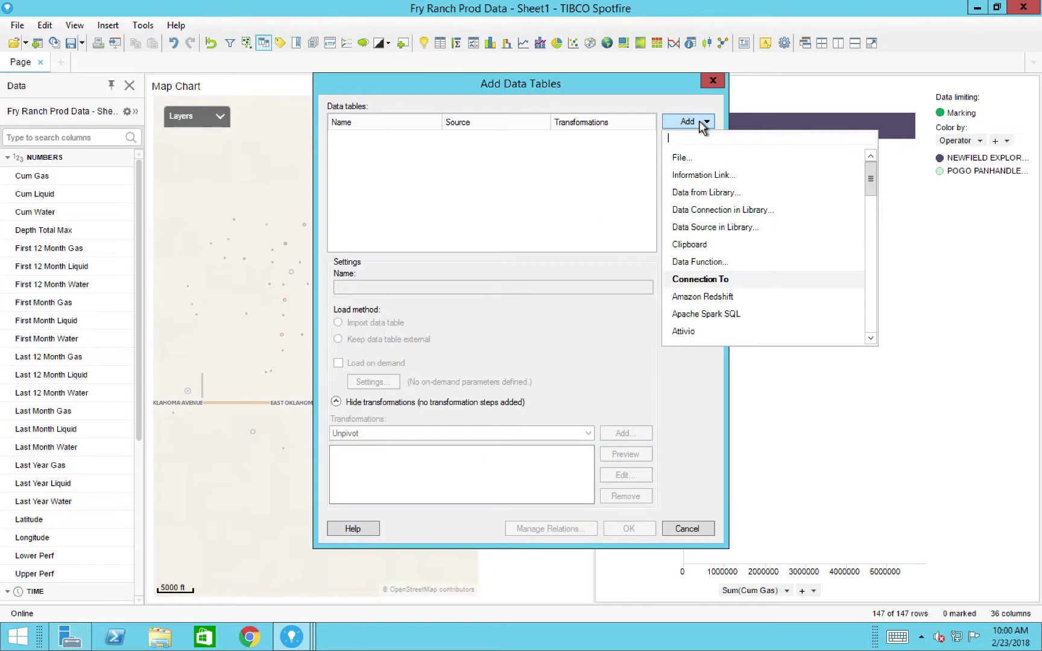
left_click(704, 158)
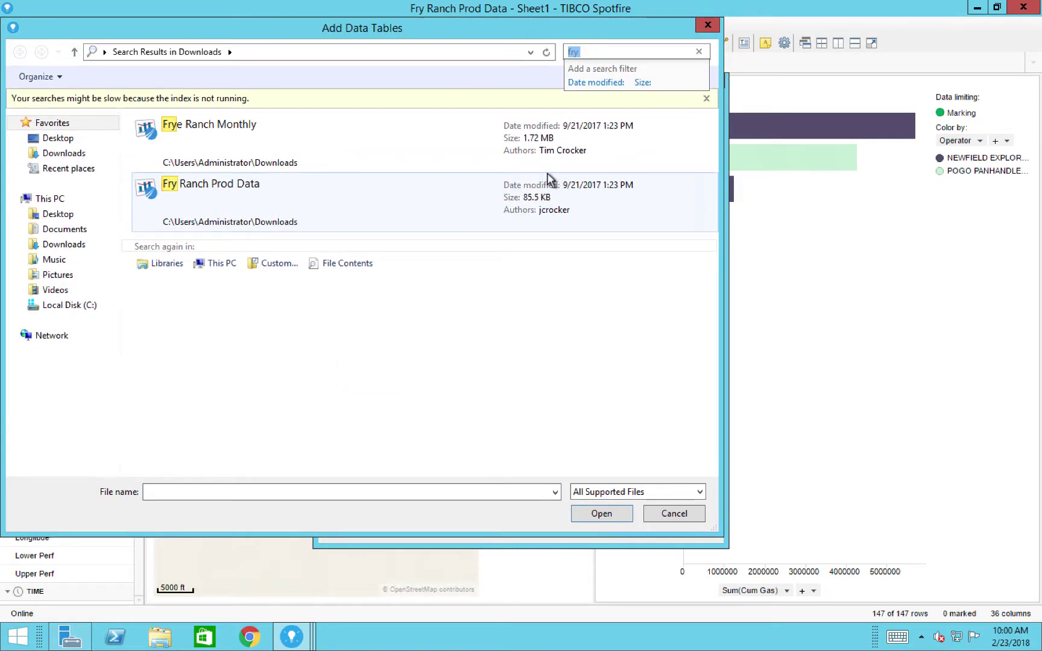
left_click(300, 134)
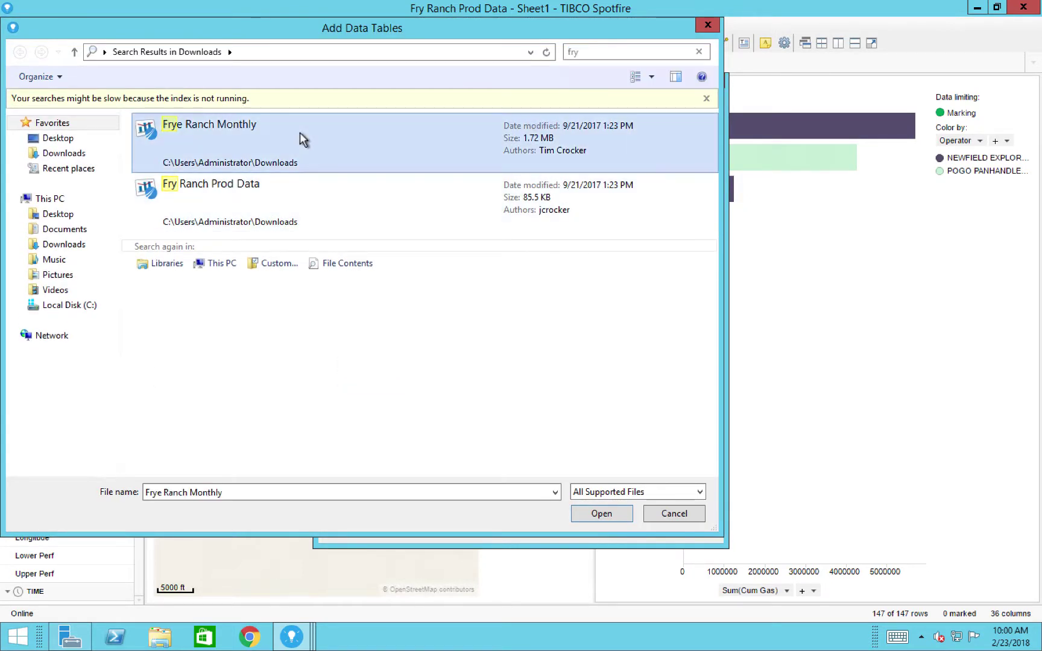
left_click(607, 516)
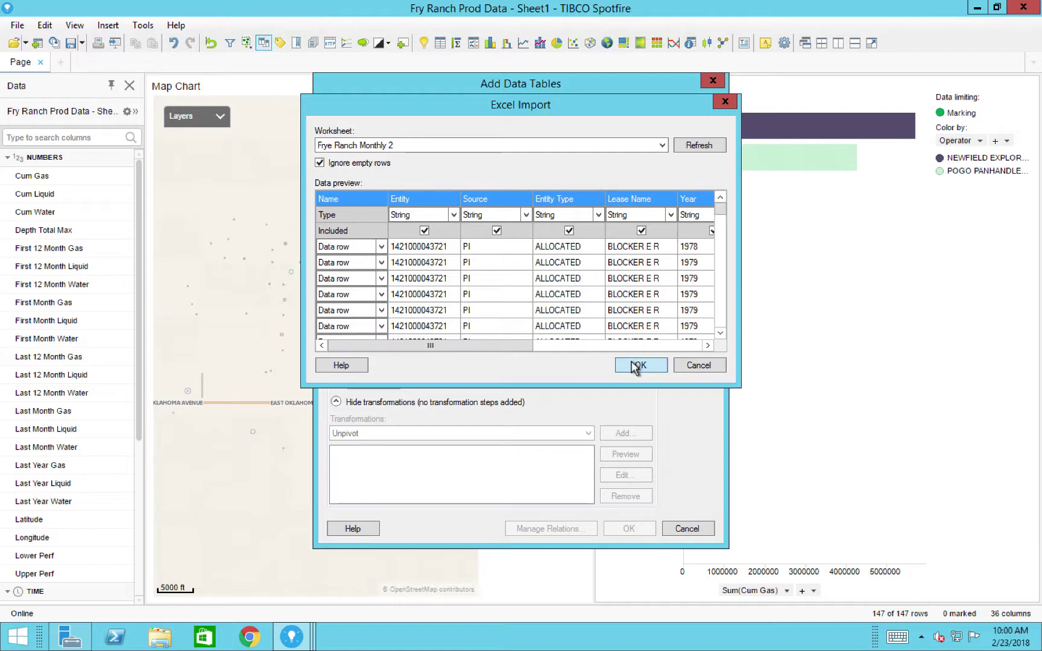
left_click(636, 365)
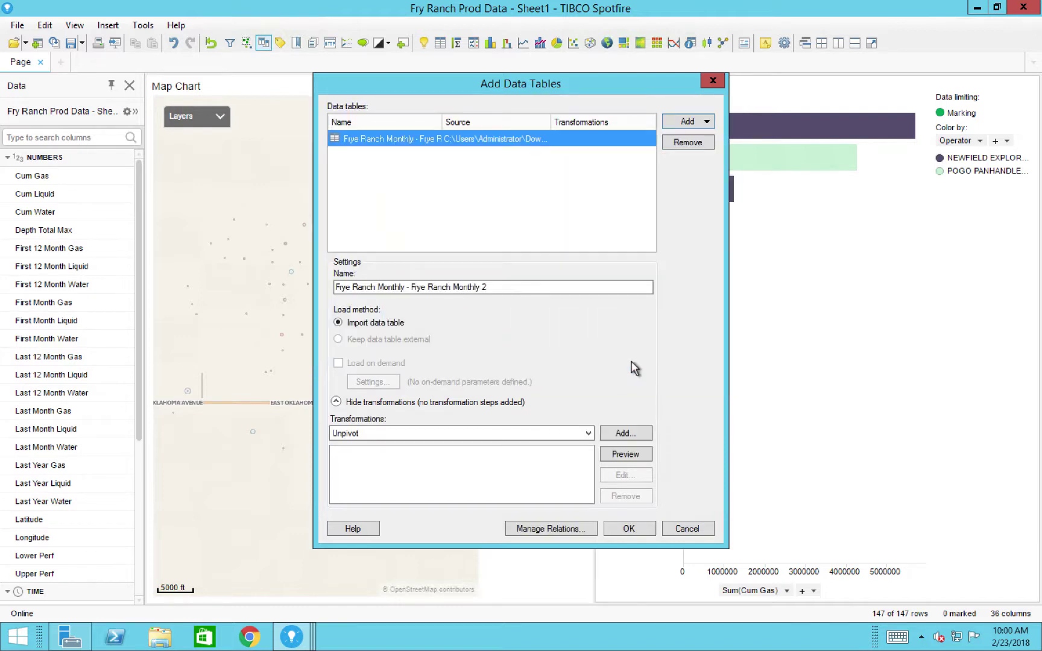
left_click(709, 122)
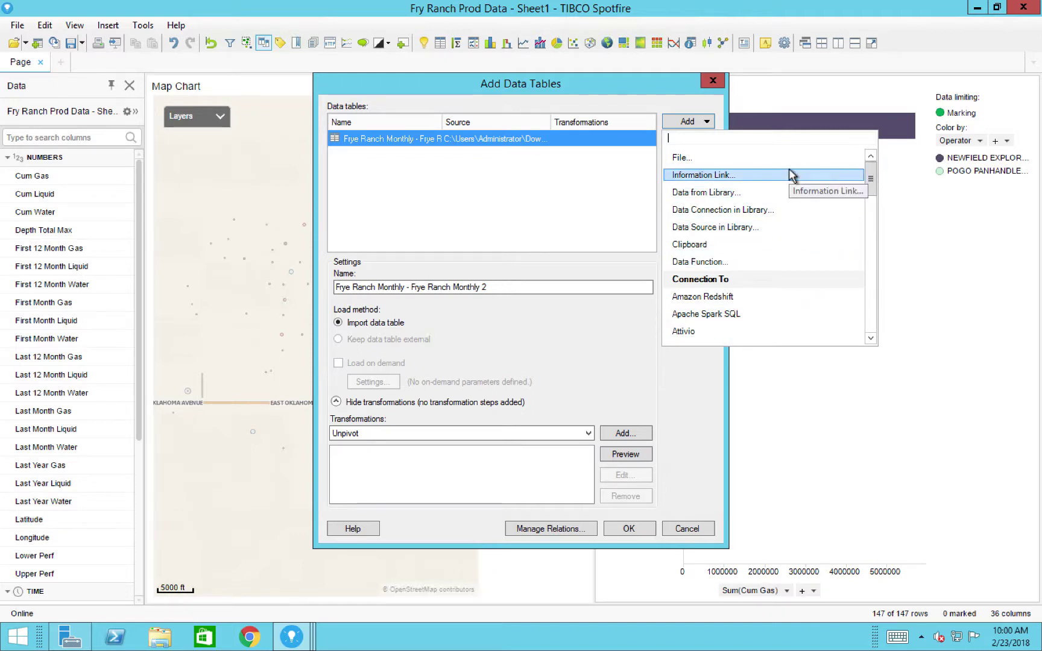
left_click(706, 122)
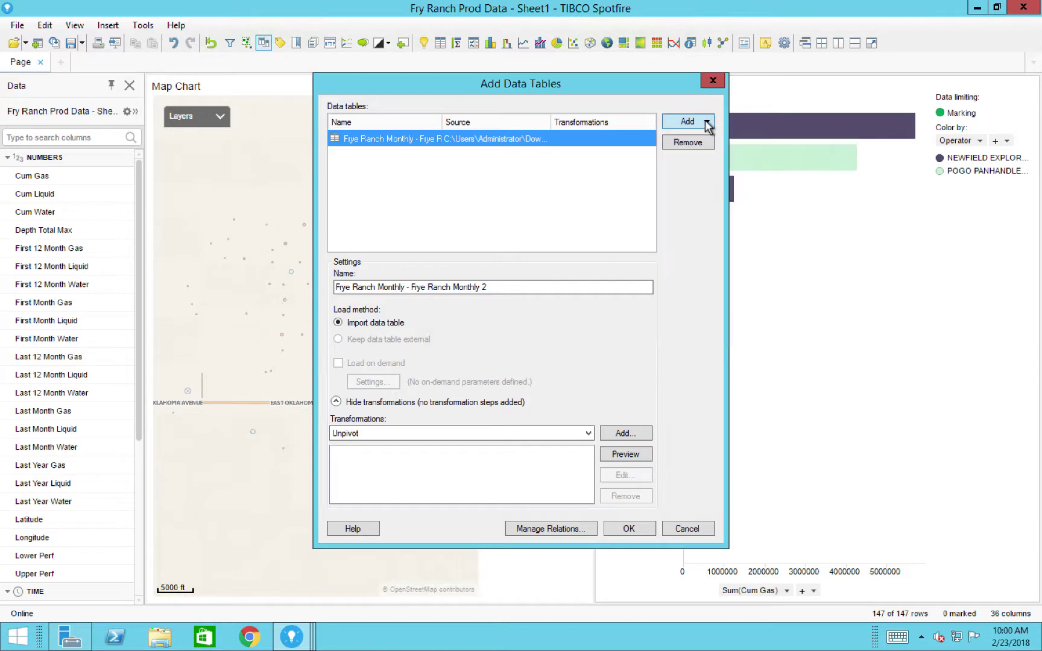
left_click(706, 121)
left_click(589, 300)
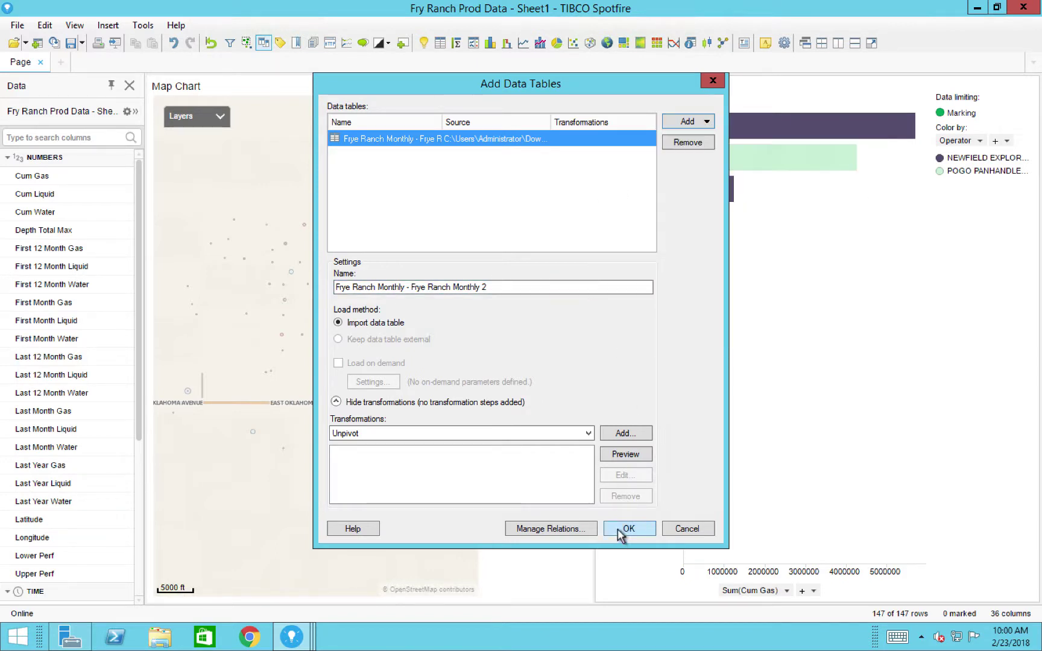
- Relate Fry Ranch Prod Data to Frye Ranch Monthly on their Entity columns and finish adding the table without any recommended visualization
left_click(550, 529)
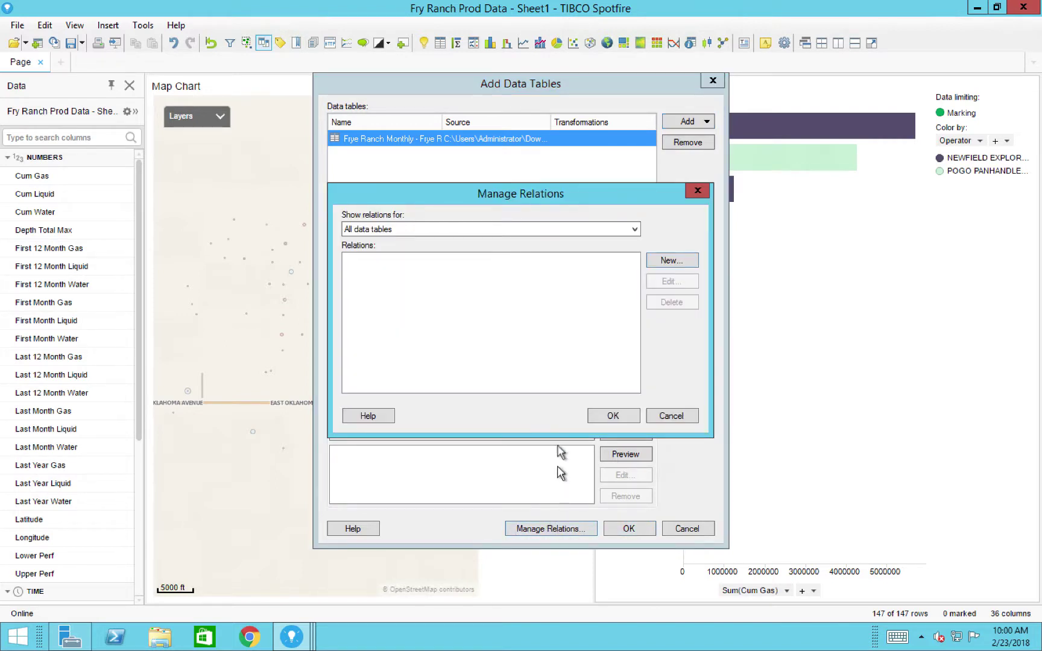
left_click(670, 261)
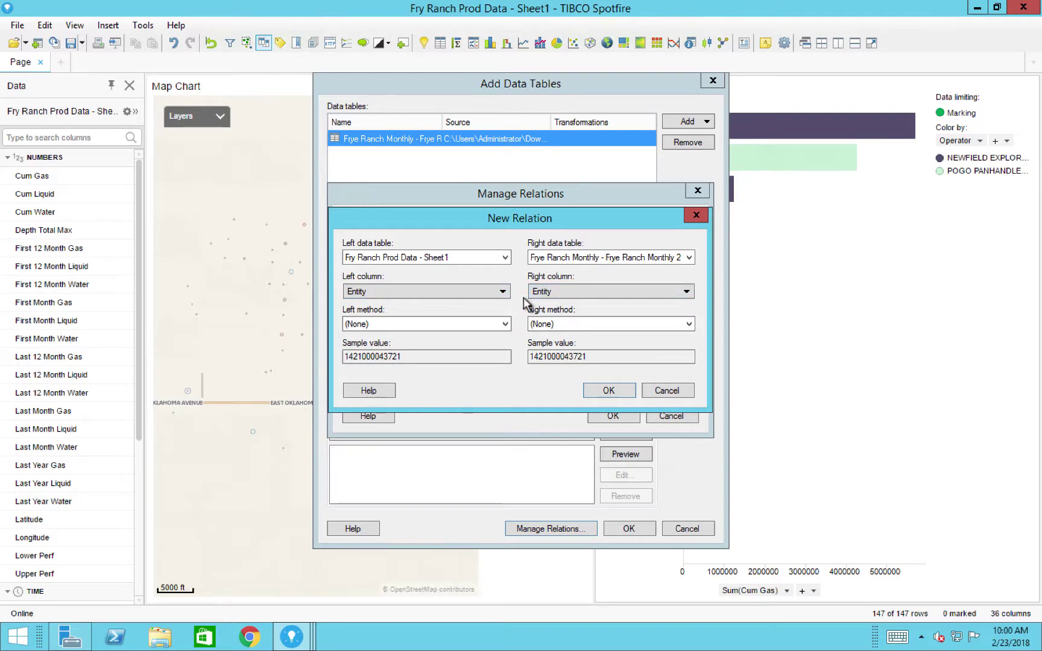
left_click(620, 394)
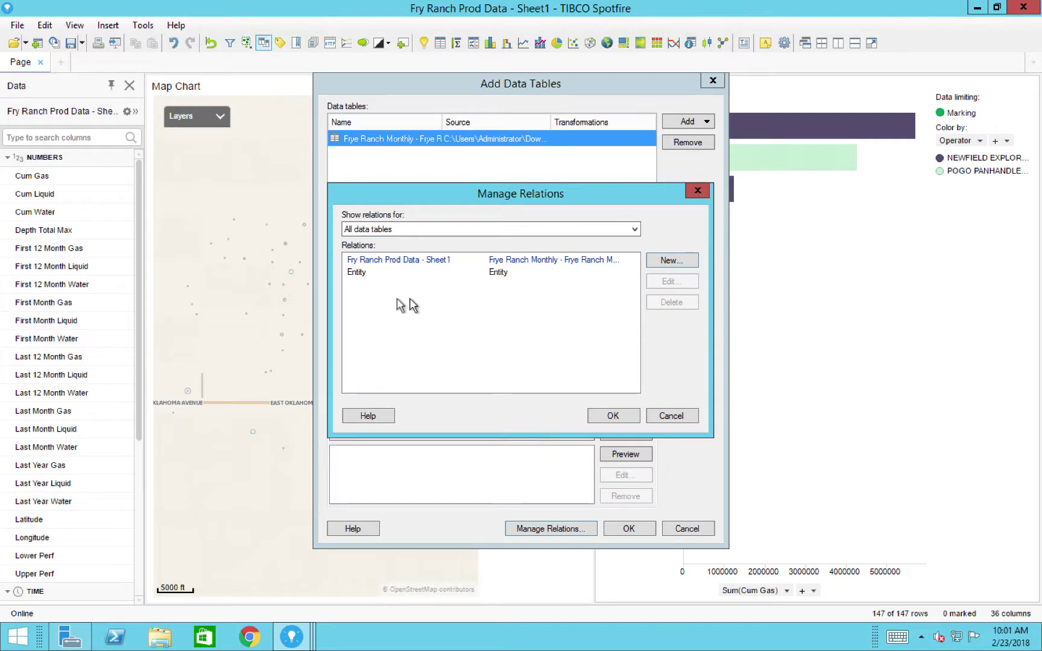
left_click(610, 417)
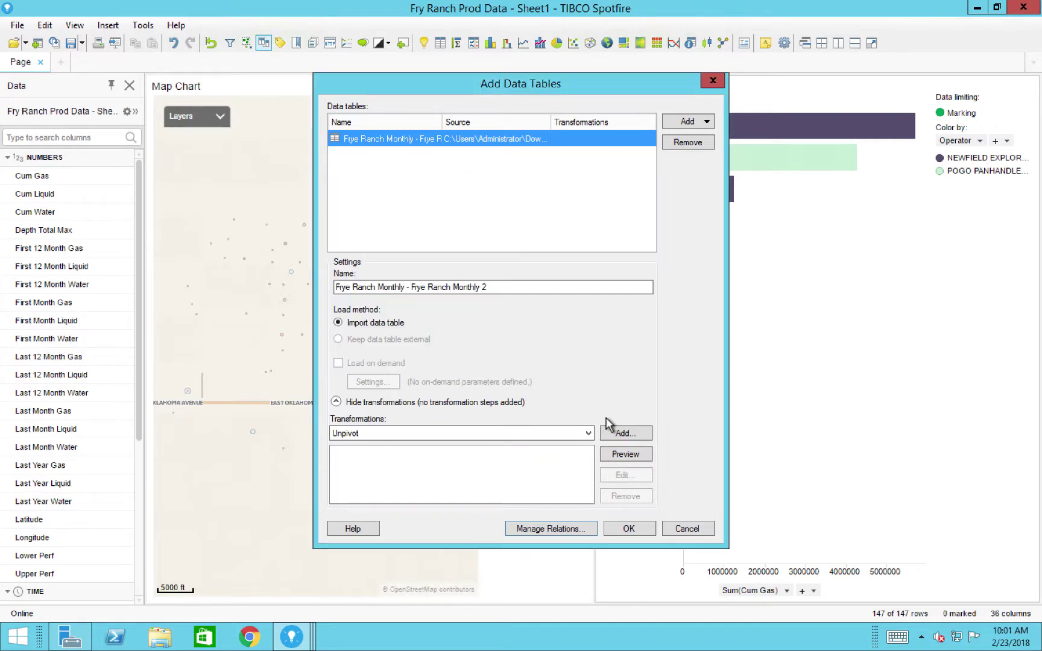
left_click(623, 530)
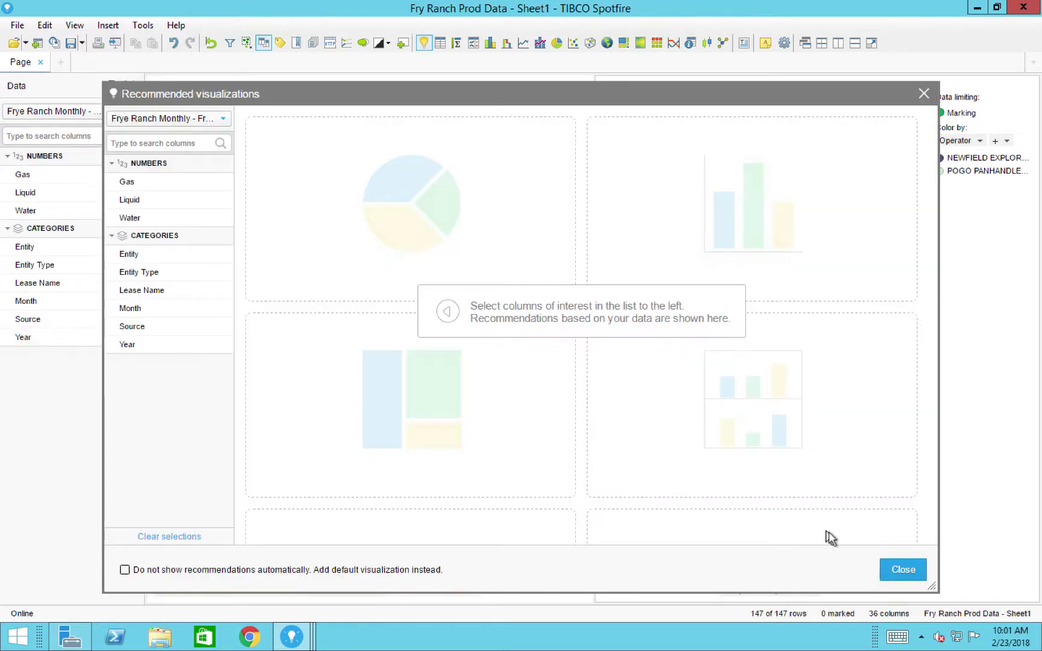
left_click(900, 568)
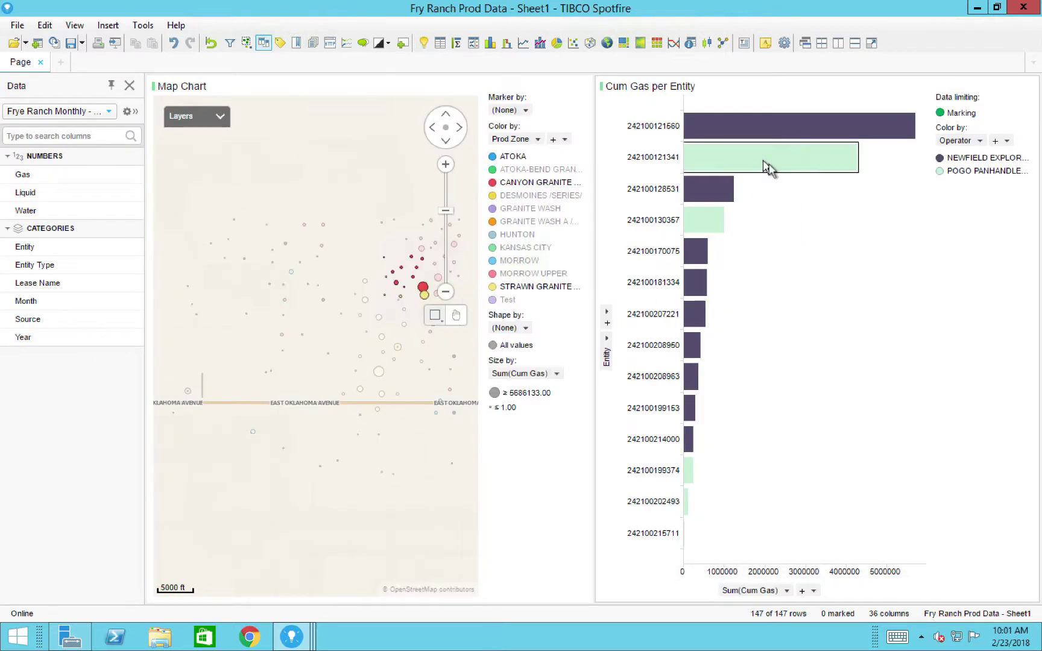
- Mark the three largest bars in Cum Gas per Entity and create a details line chart from the Frye Ranch Monthly table
left_click_drag(785, 197, 698, 123)
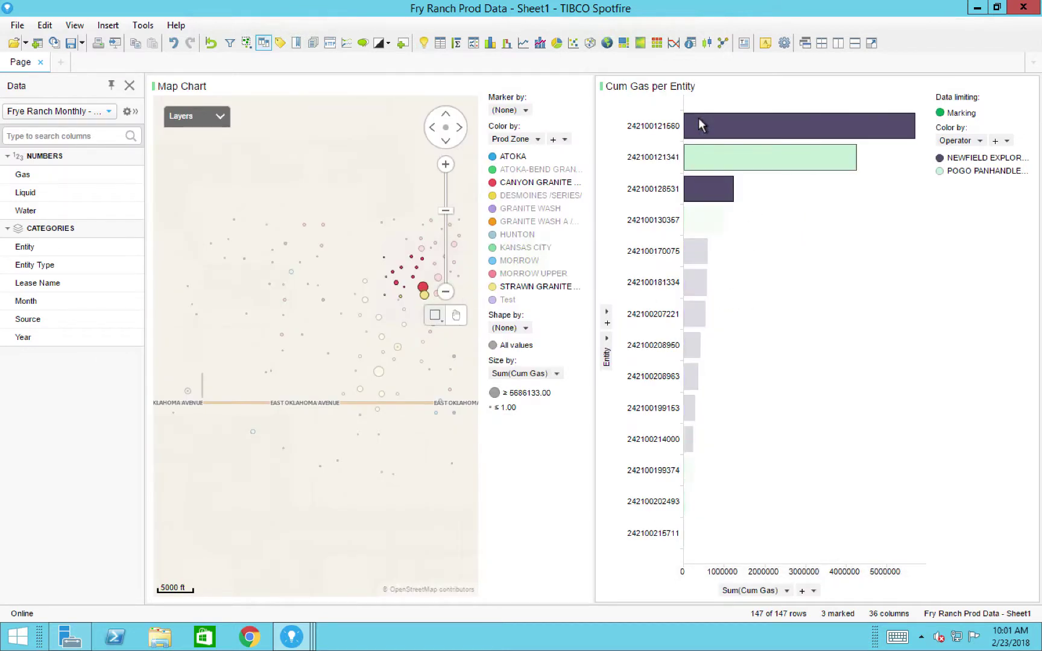
right_click(765, 127)
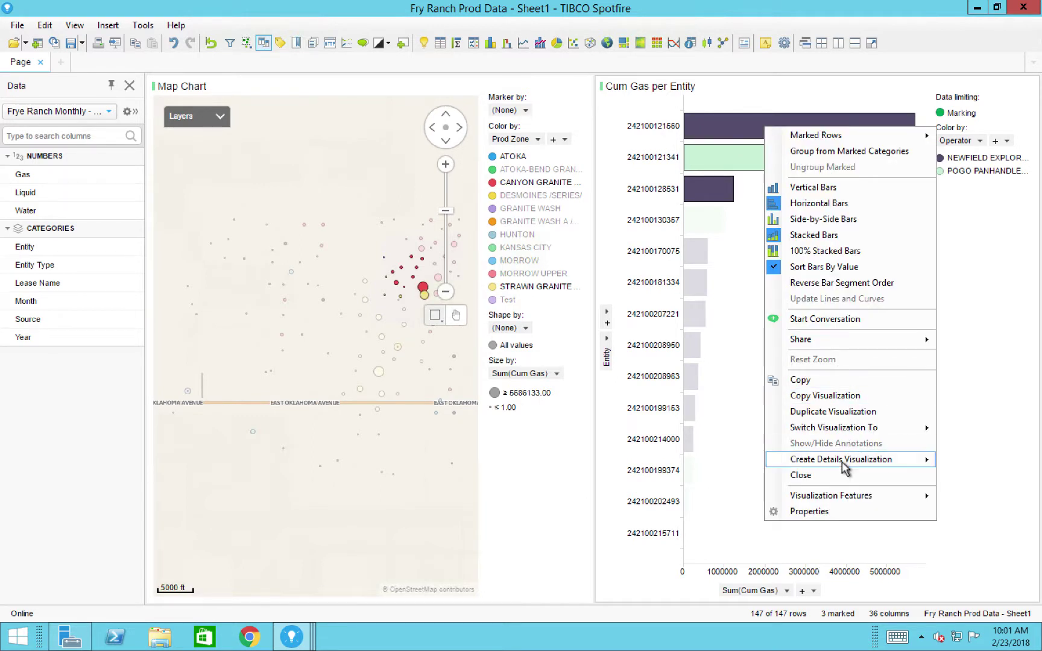
mouse_move(841, 463)
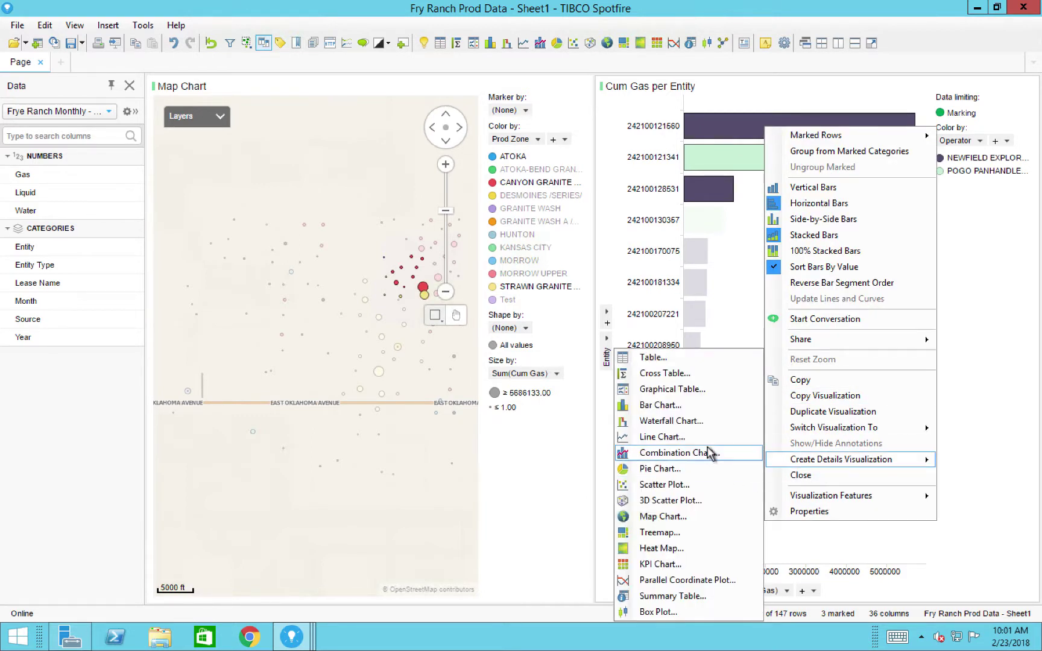
left_click(735, 437)
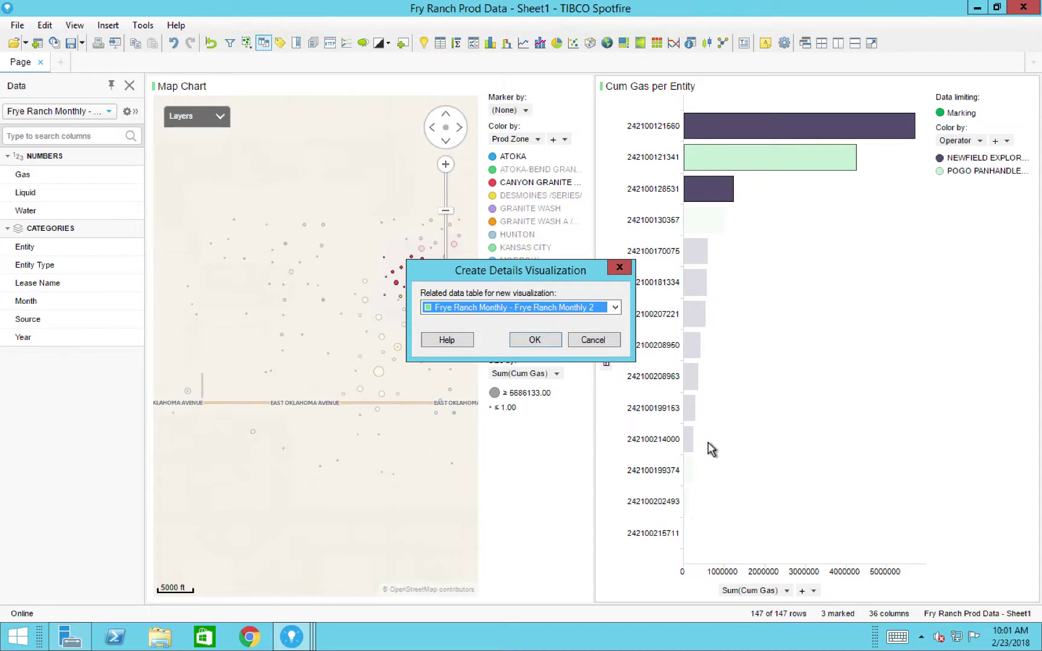
left_click(615, 308)
left_click(615, 309)
left_click(534, 340)
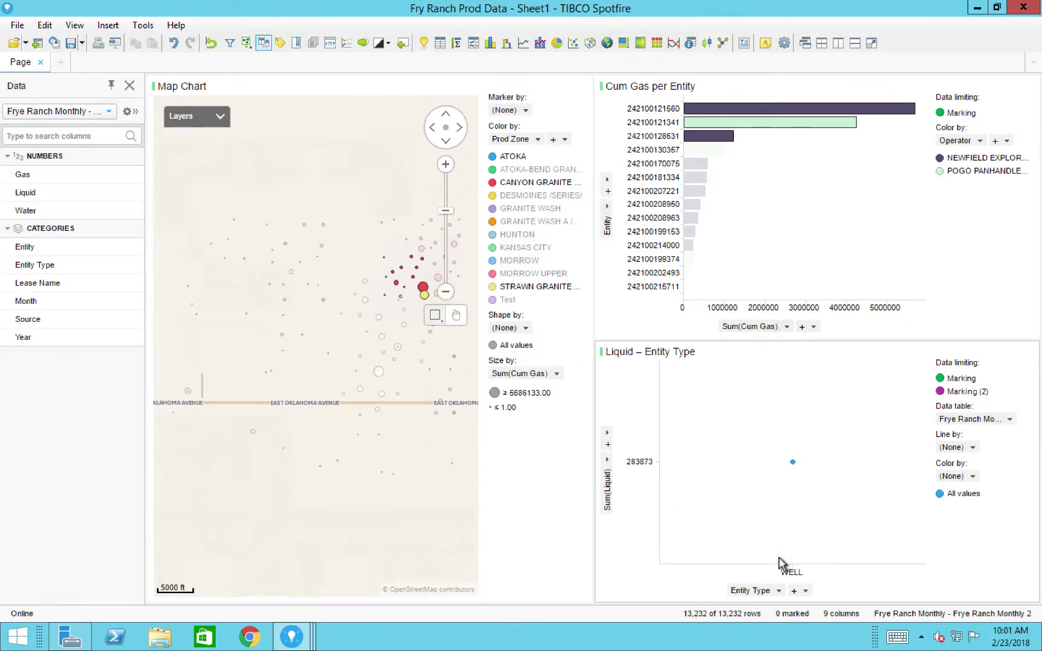
- Set the details line chart's category axis to Year and Month, and trellis the chart by Entity
left_click(778, 592)
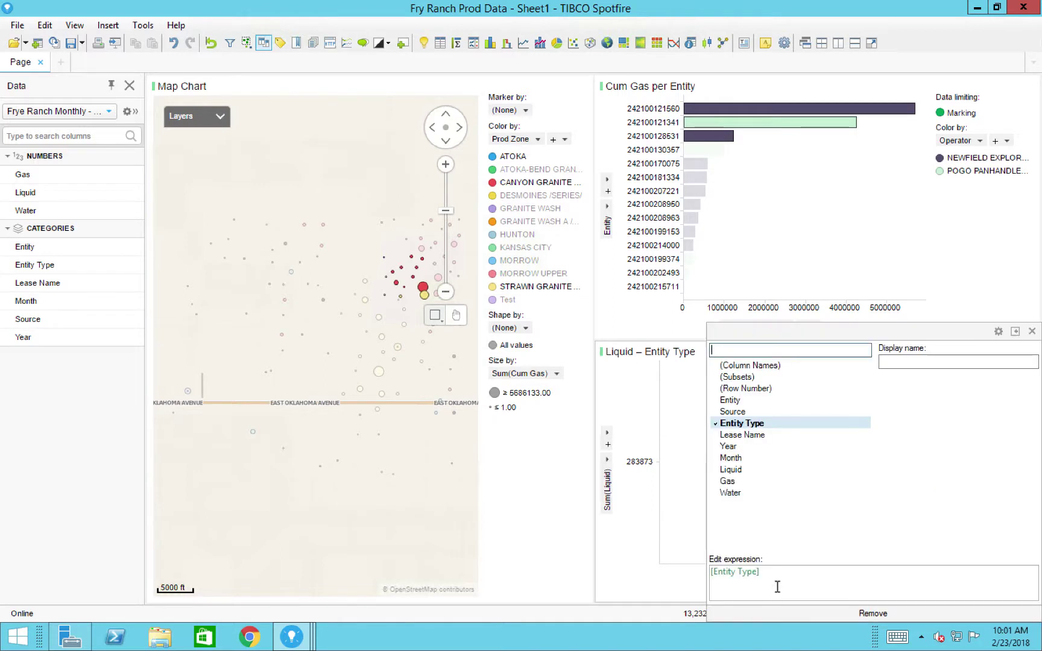
left_click(744, 446)
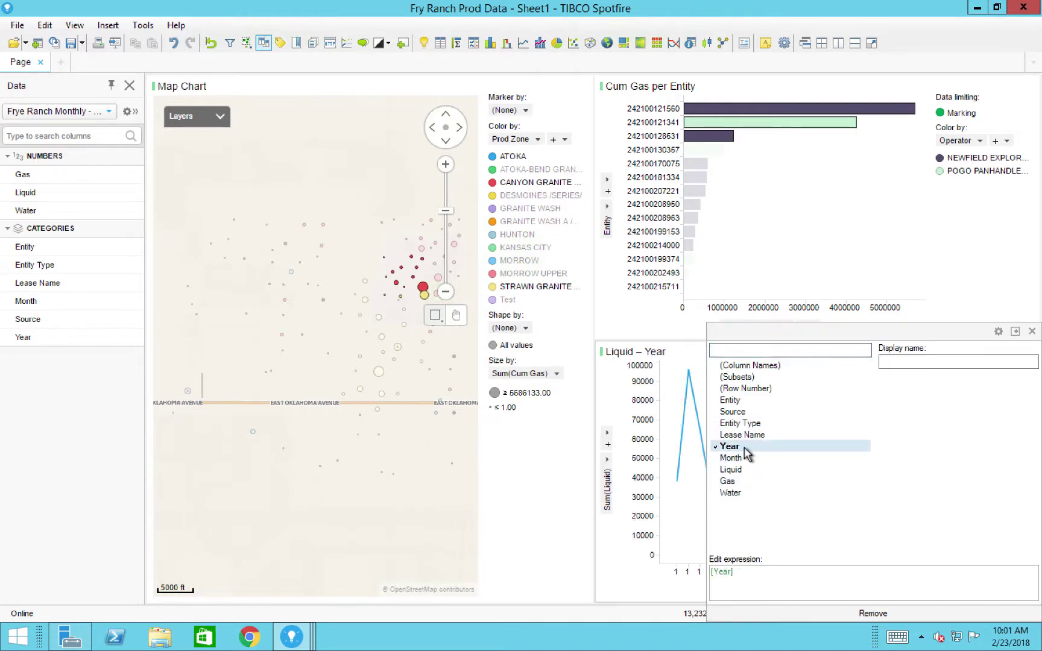
left_click(1032, 331)
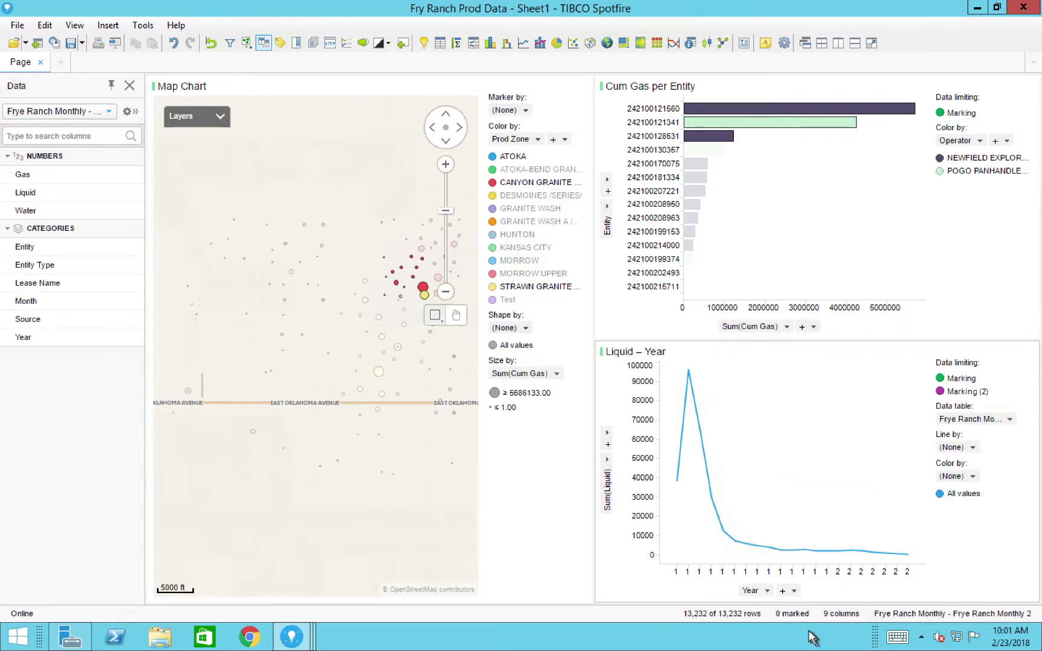
left_click(782, 591)
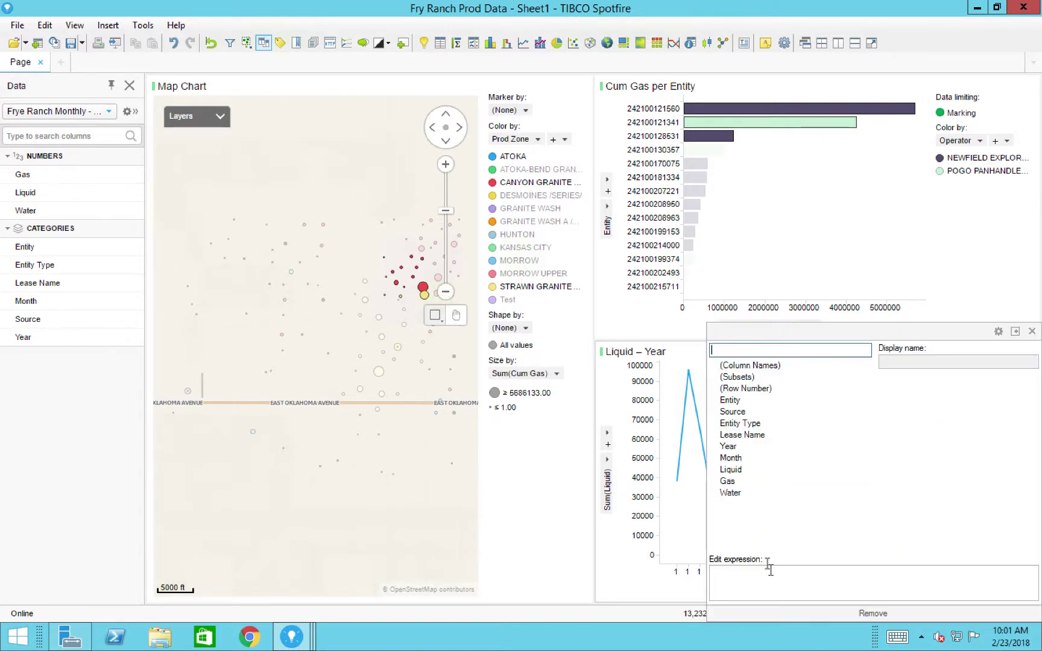
left_click(731, 458)
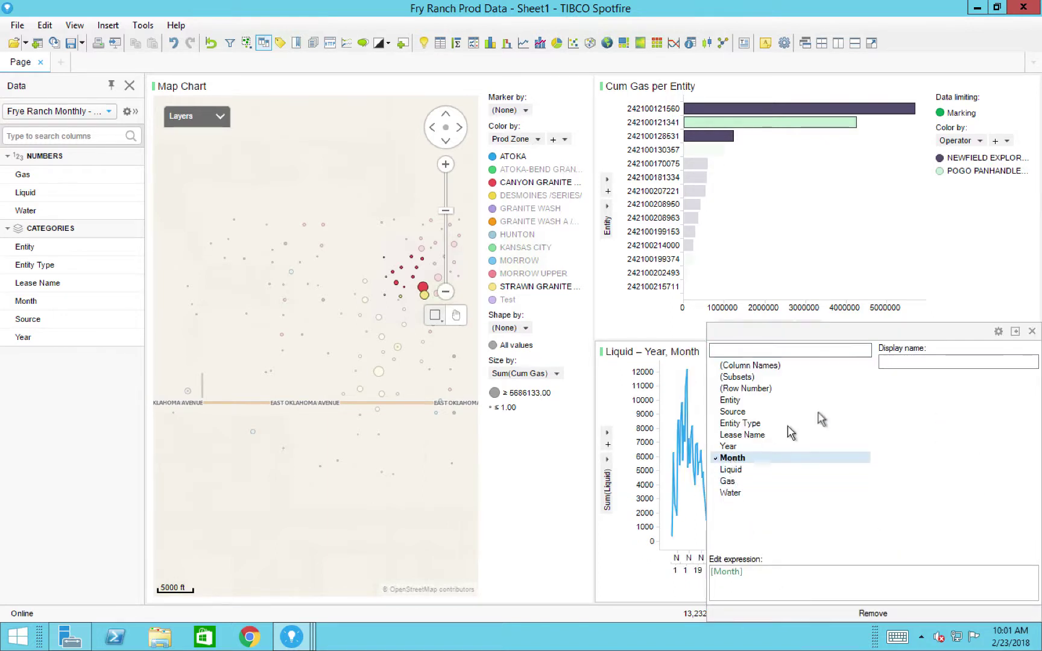
left_click(1032, 331)
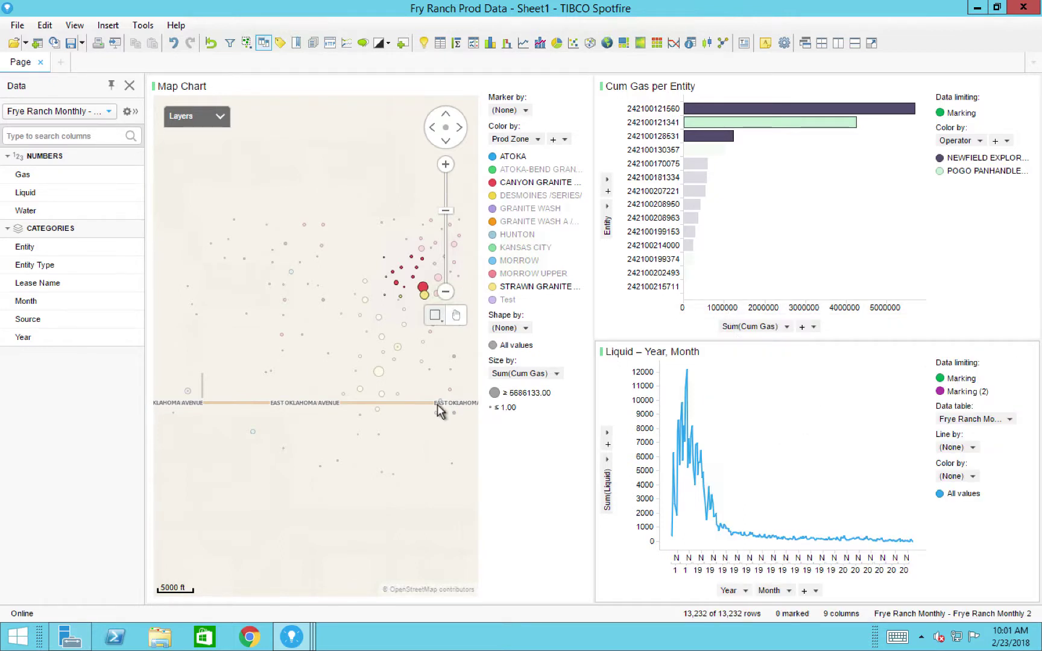
left_click_drag(55, 241, 802, 480)
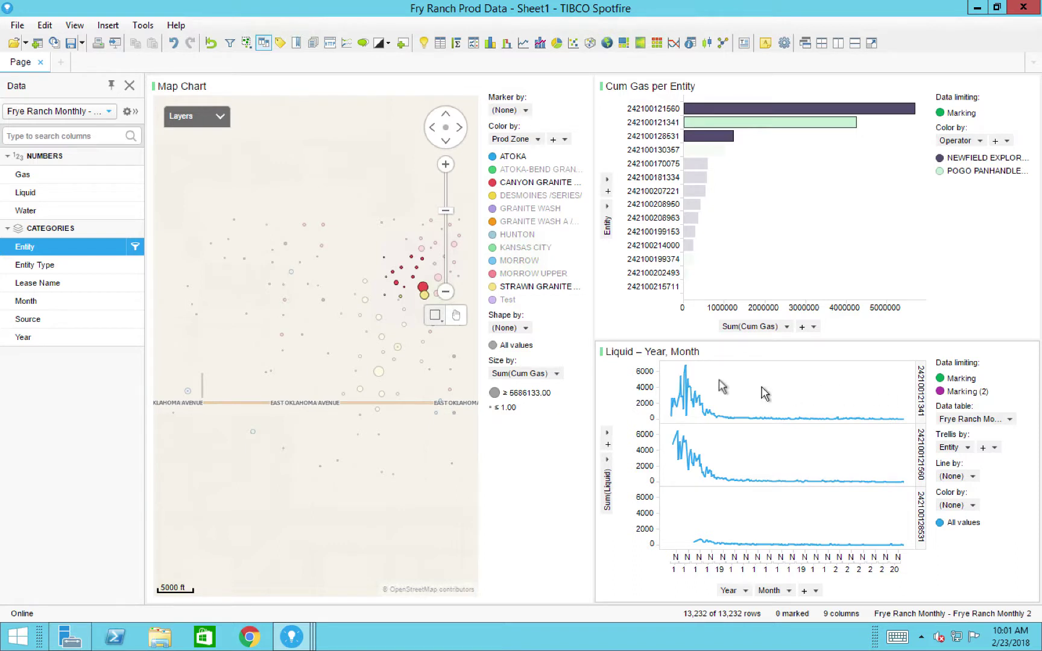
mouse_move(689, 422)
- Review the relations of the Frye Ranch Monthly table in the data table properties and leave without changes
left_click(45, 24)
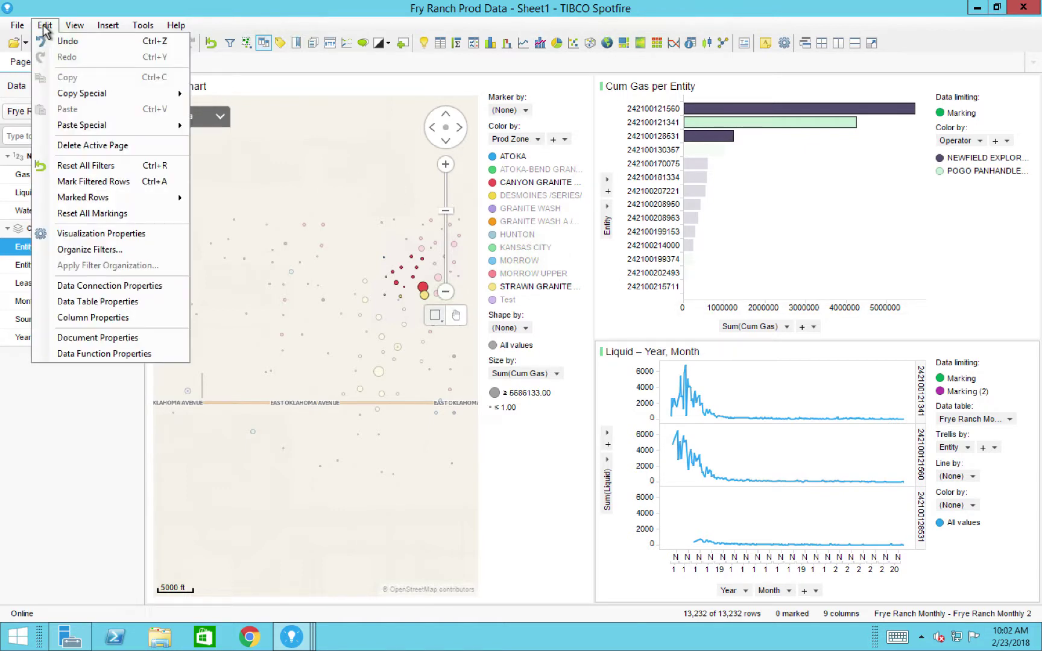
left_click(77, 301)
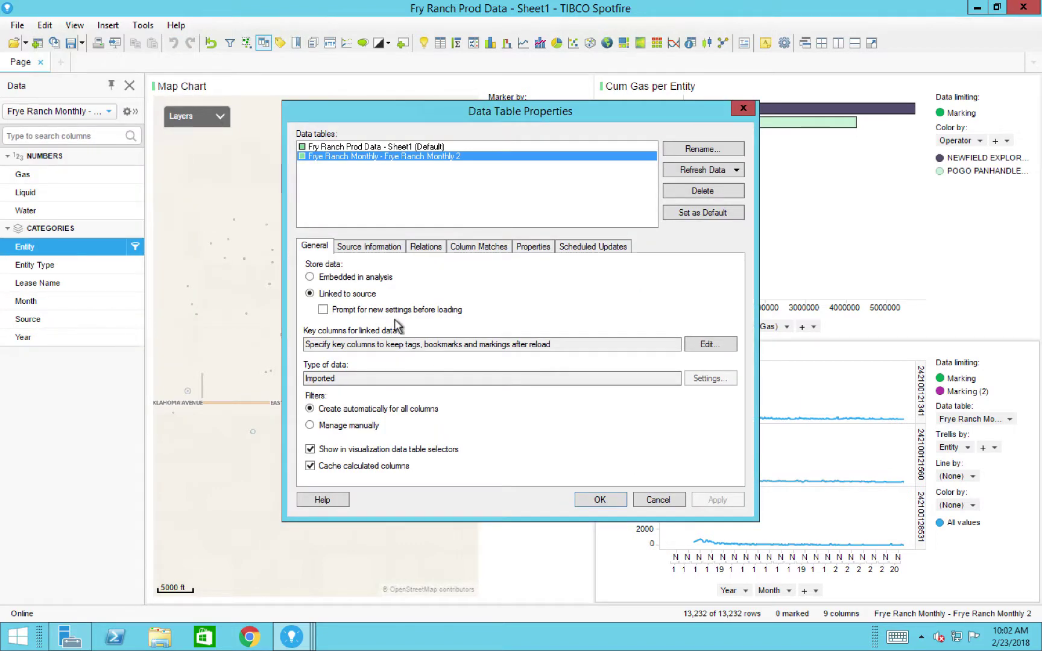
left_click(425, 247)
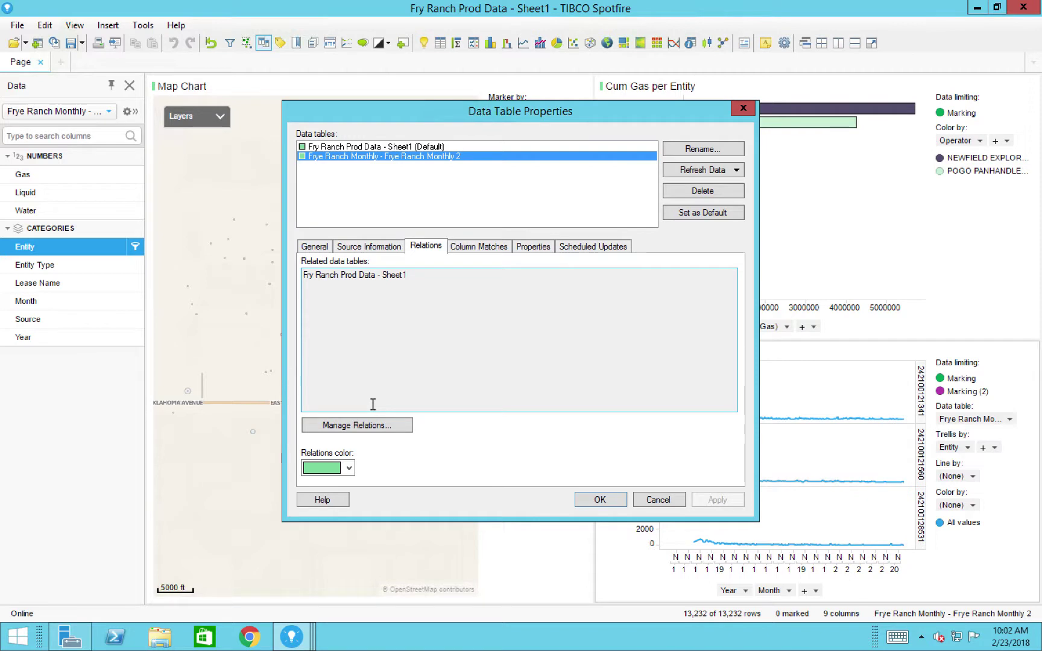
left_click(647, 502)
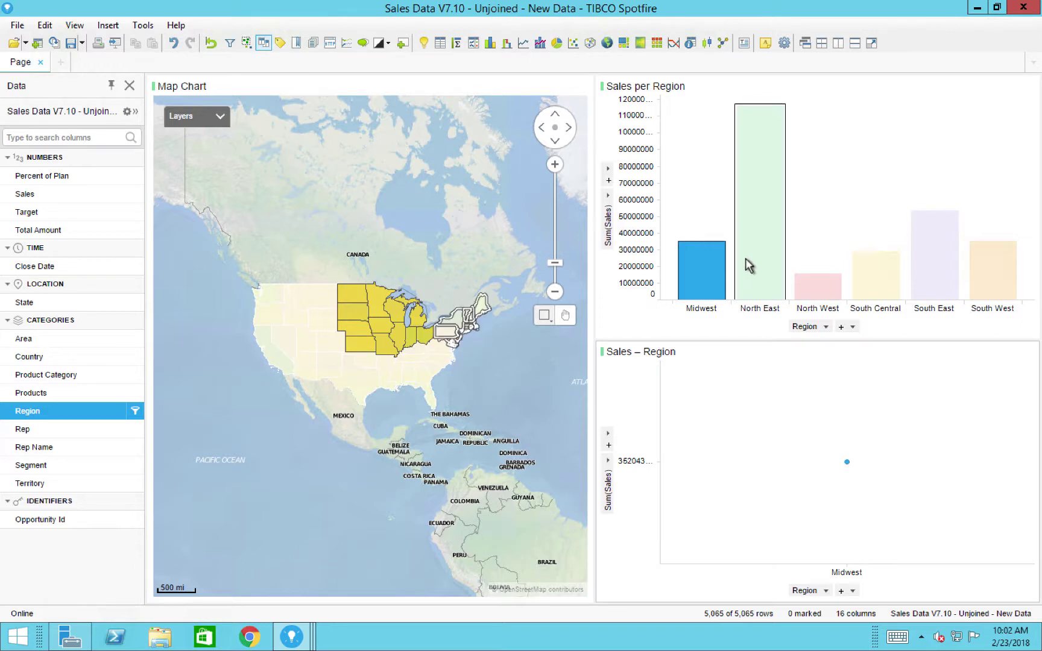
- In Sales per Region, mark the North East, North West, North East again and finally Midwest bars to compare the linked details chart
left_click(765, 271)
left_click(813, 284)
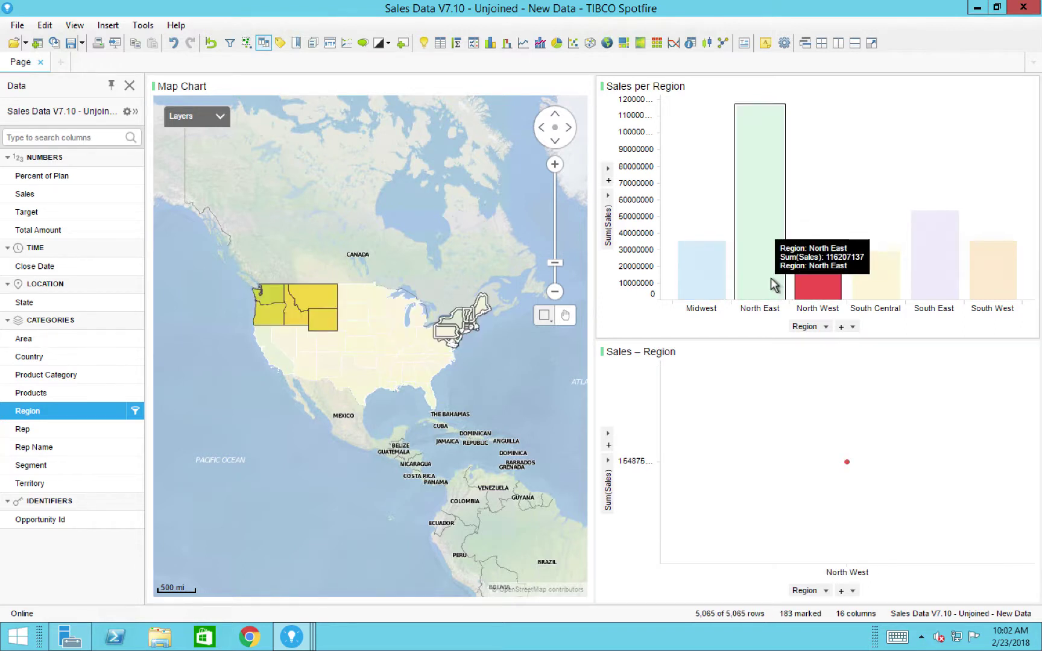
left_click(771, 277)
left_click(688, 293)
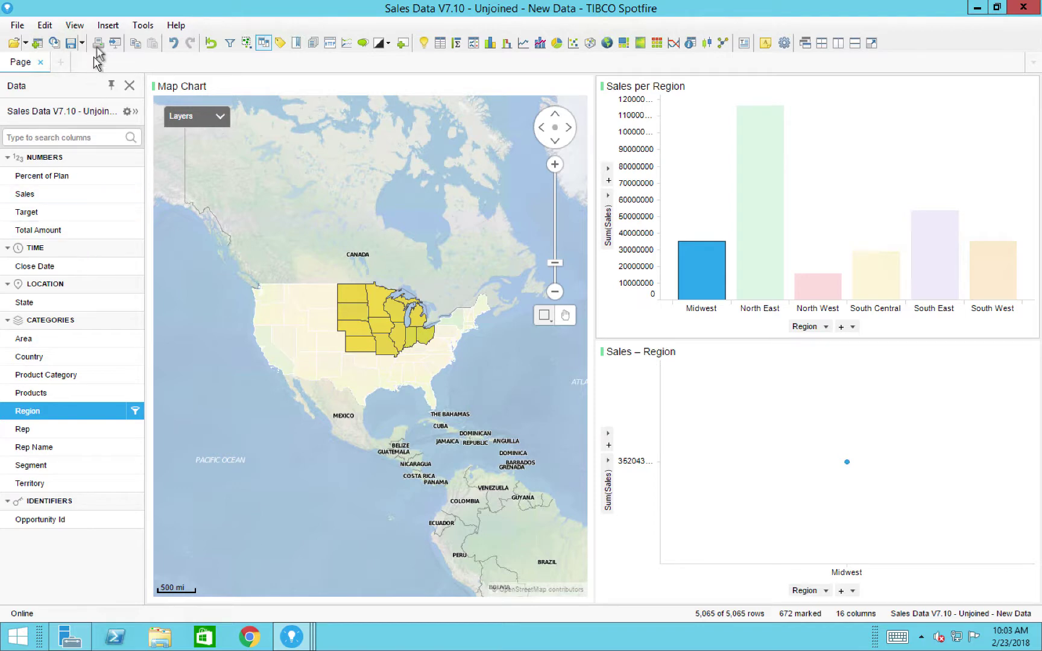
- Start inserting columns into the Sales Data V7.10 - Unjoined - New Data table, using the file Sales Data V7.10 - Unjoined from Downloads as the source
left_click(108, 26)
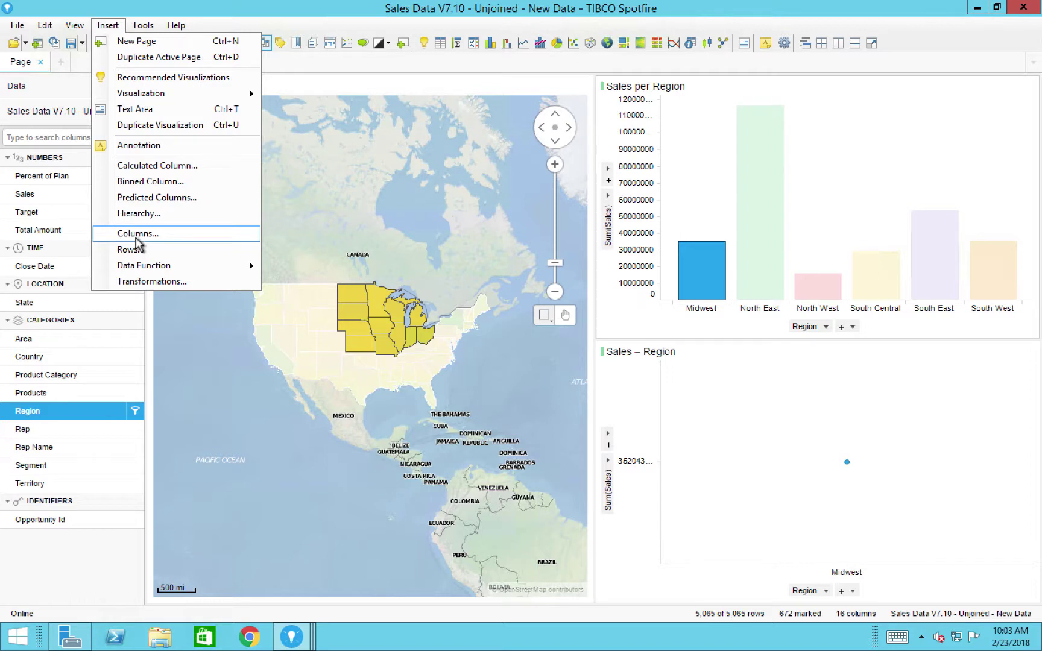
left_click(136, 237)
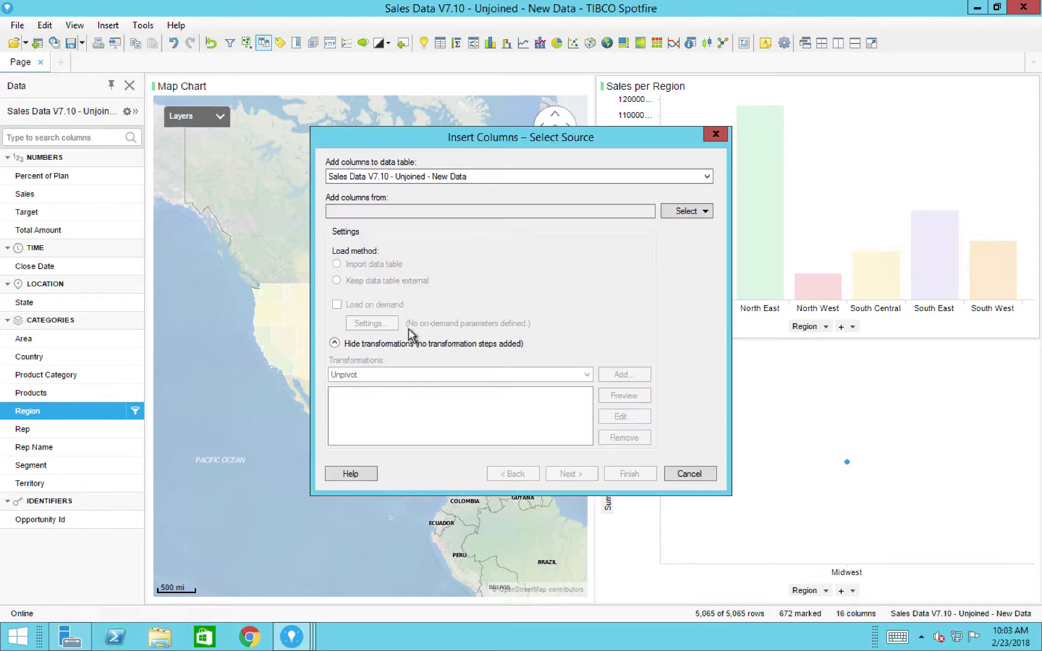
left_click(691, 214)
left_click(679, 247)
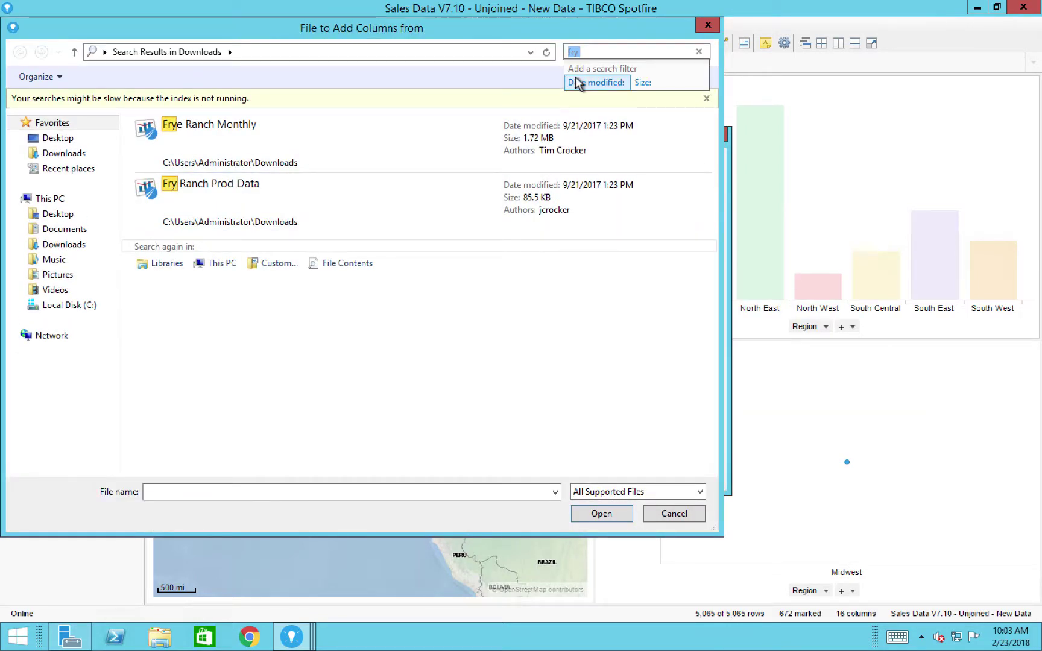
key("BackSpace")
type("sale")
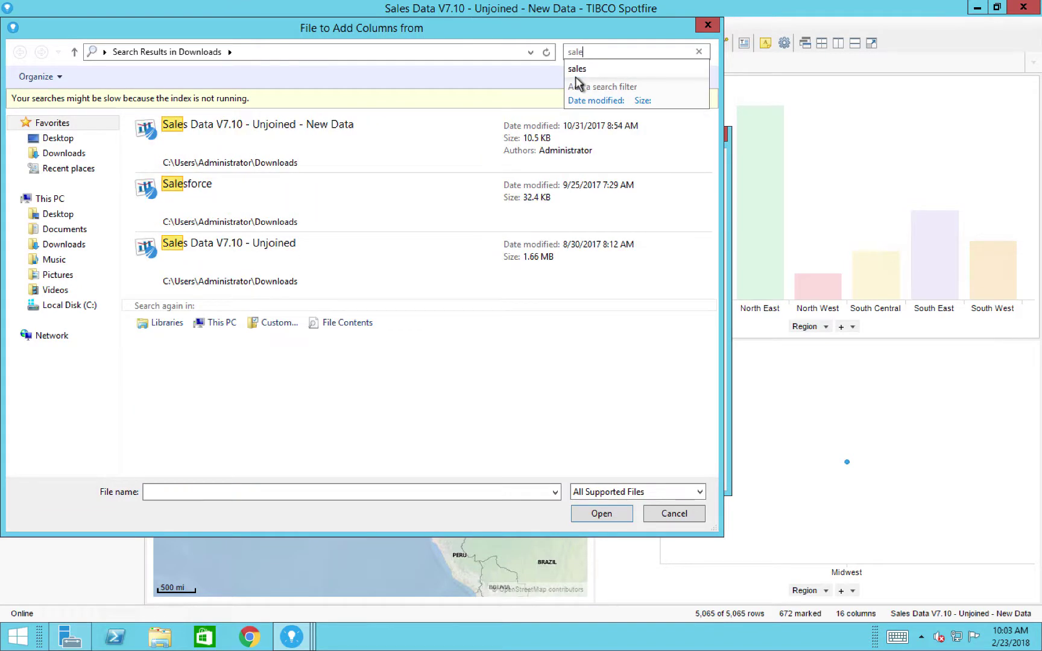
left_click(575, 77)
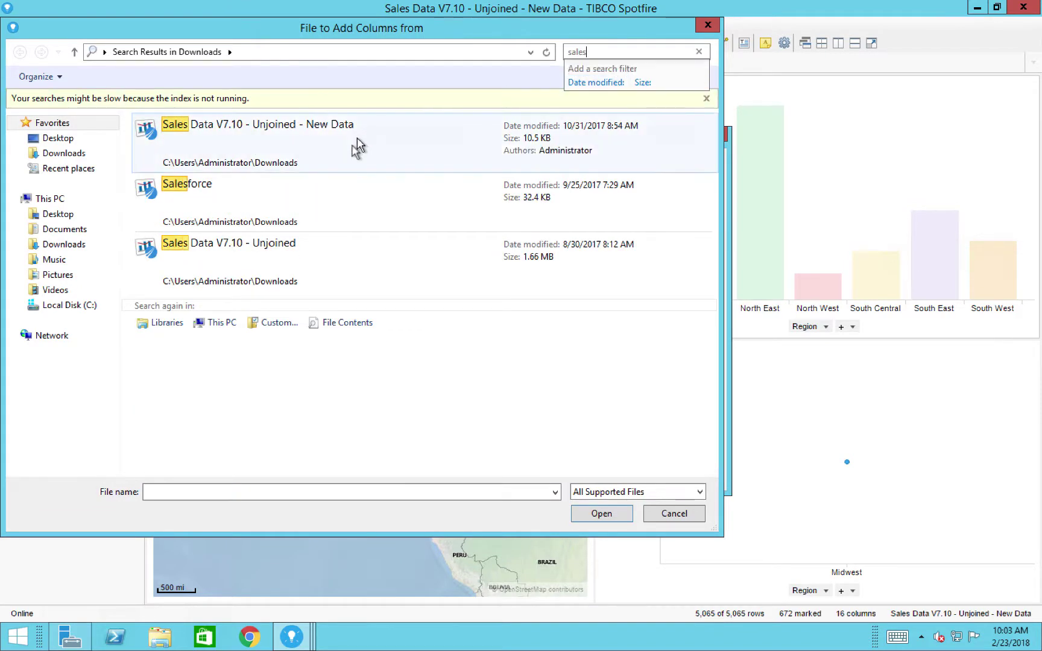
left_click(301, 261)
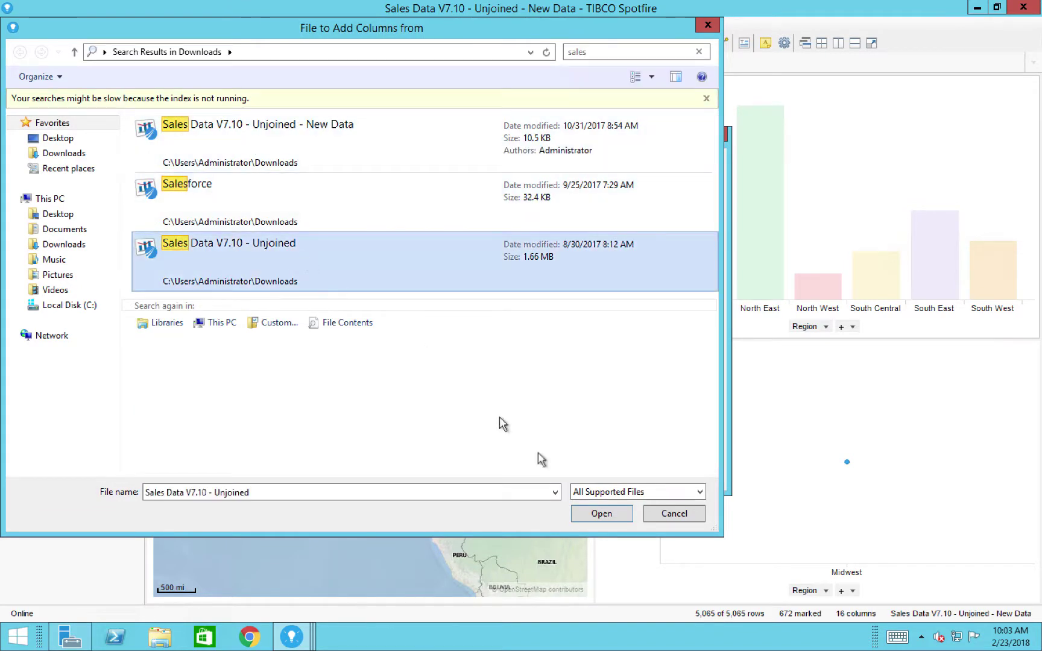
left_click(603, 514)
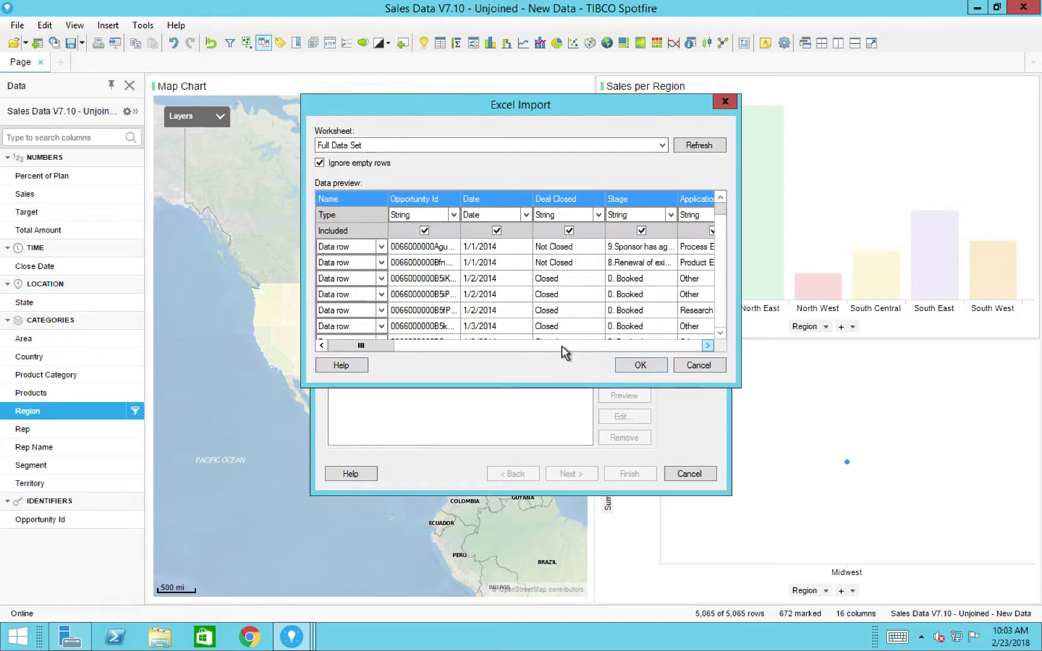
- Import the Unjoined worksheet from the Excel file as the source of the added columns
left_click(591, 144)
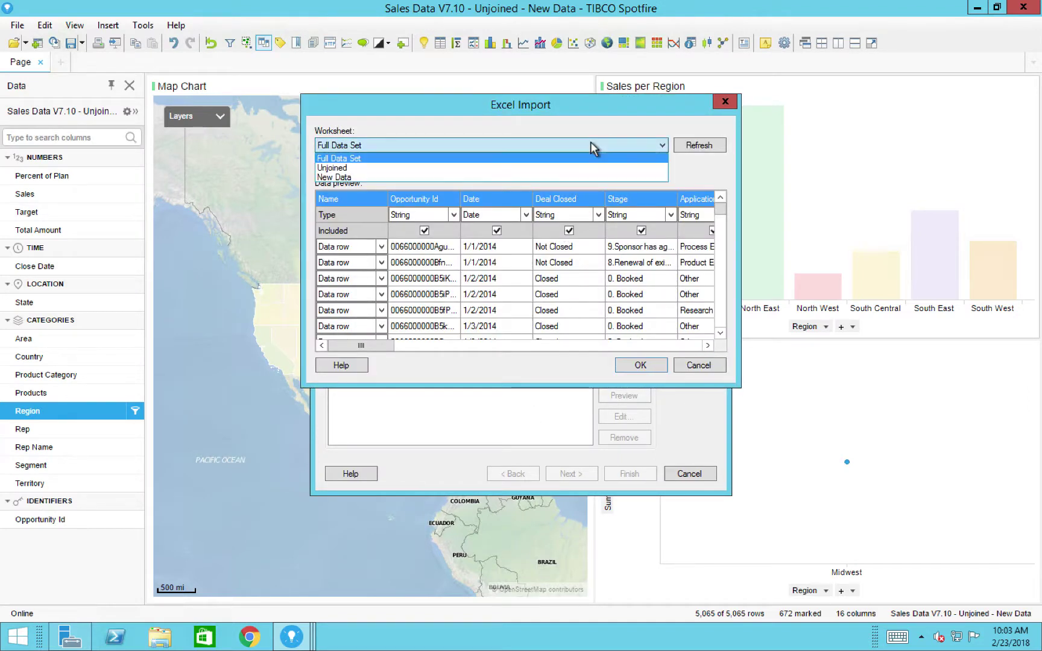
left_click(545, 168)
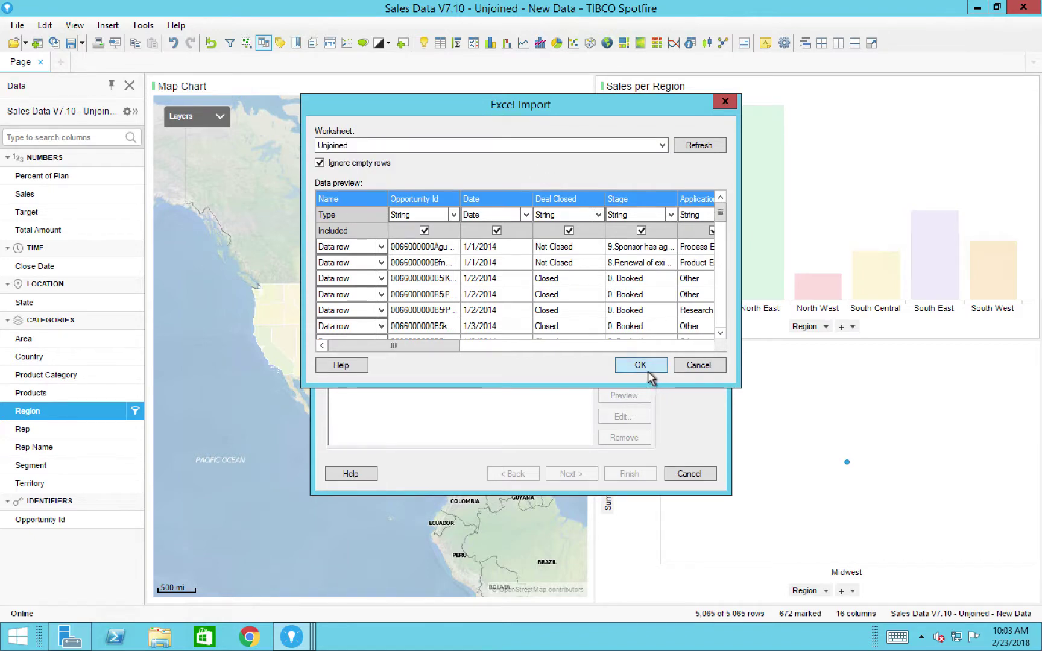
left_click(648, 368)
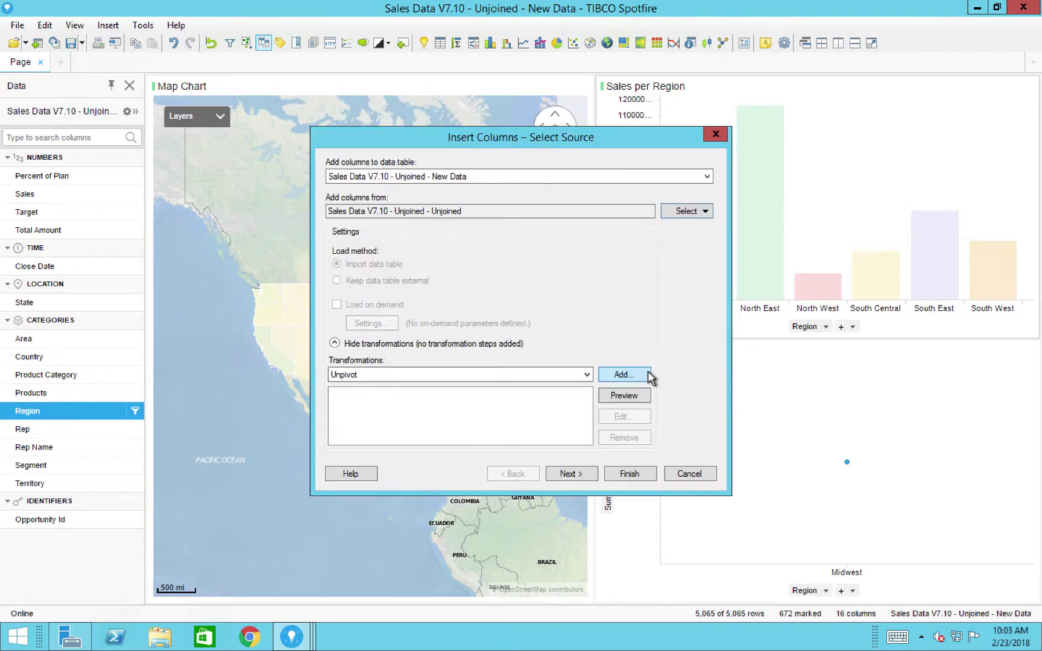
- Match all possible columns between current and new data, and add all new columns with a left outer join
left_click(568, 474)
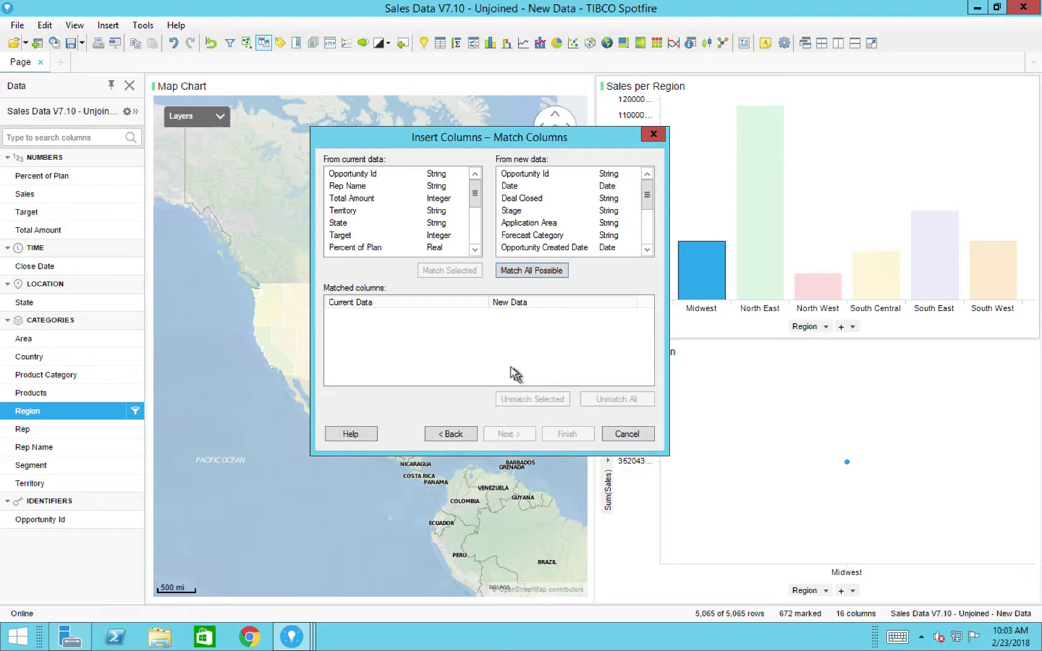
left_click(504, 280)
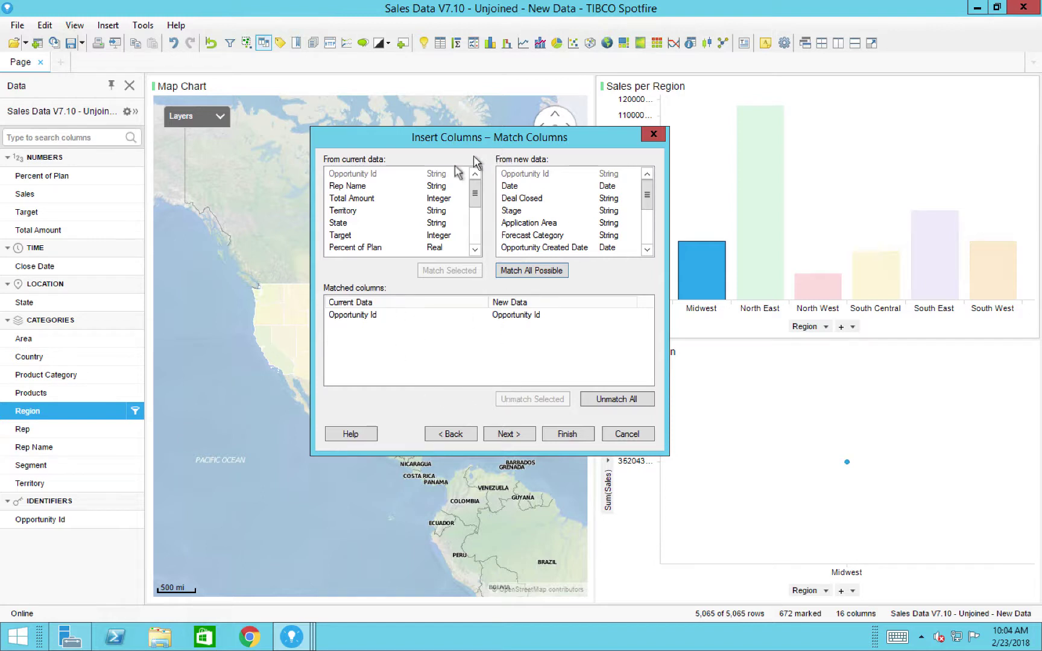
left_click(501, 437)
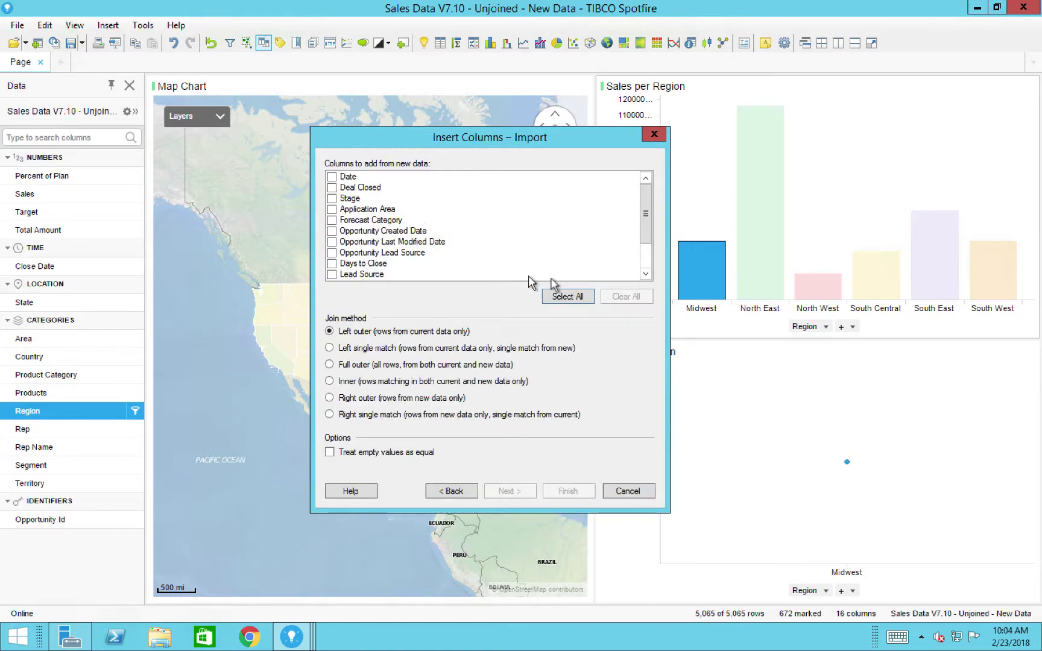
left_click(576, 301)
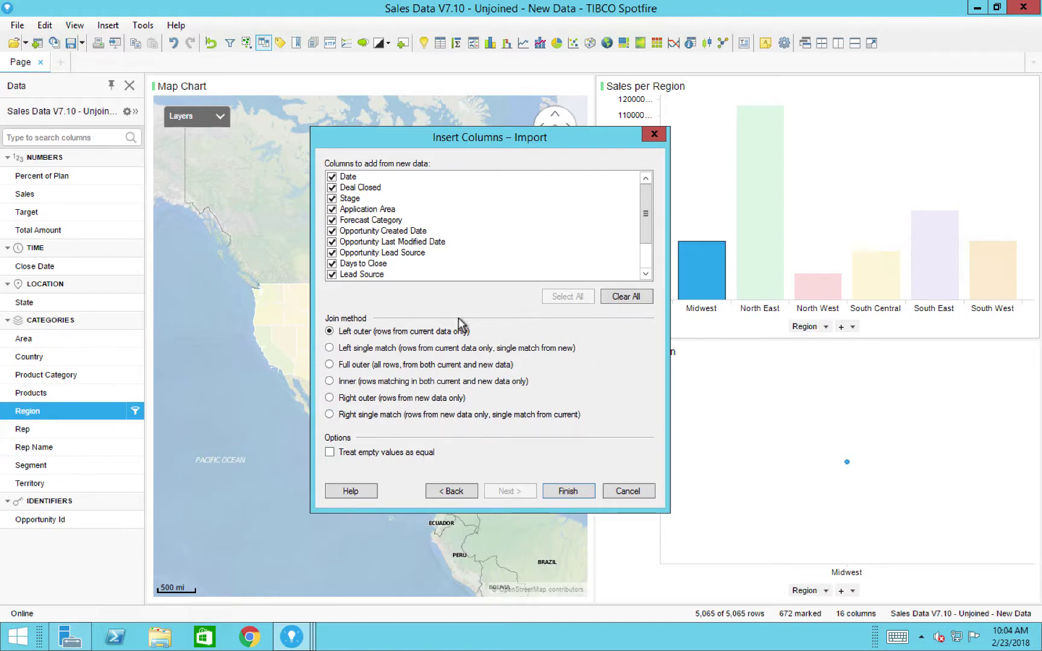
left_click(568, 491)
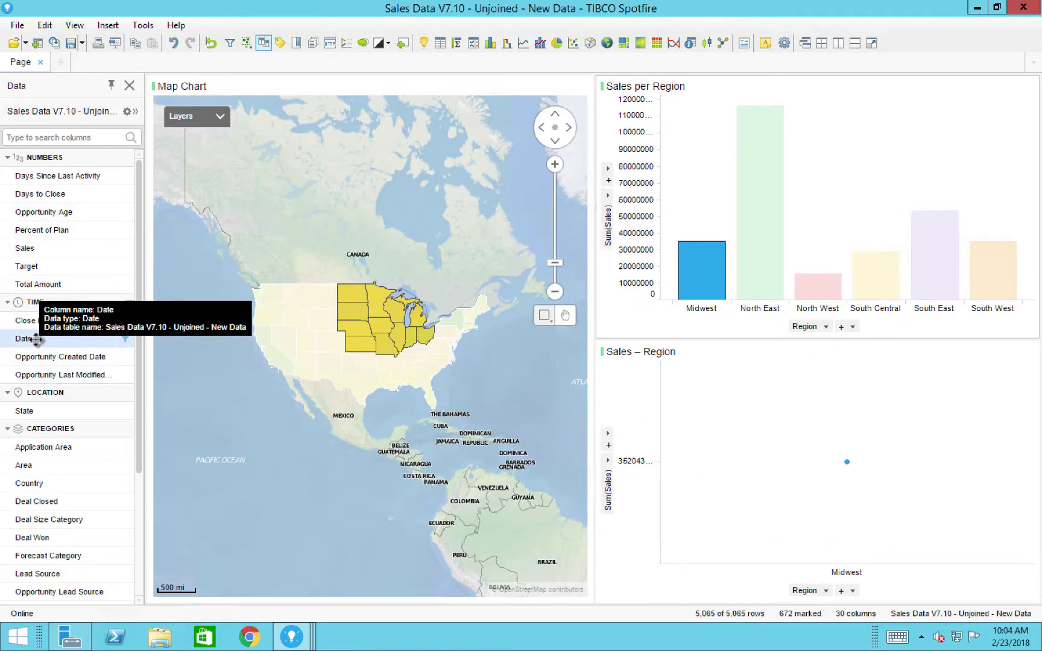
- Set the details line chart's category axis to the Date column as Year » Quarter » Month
left_click_drag(33, 340, 68, 341)
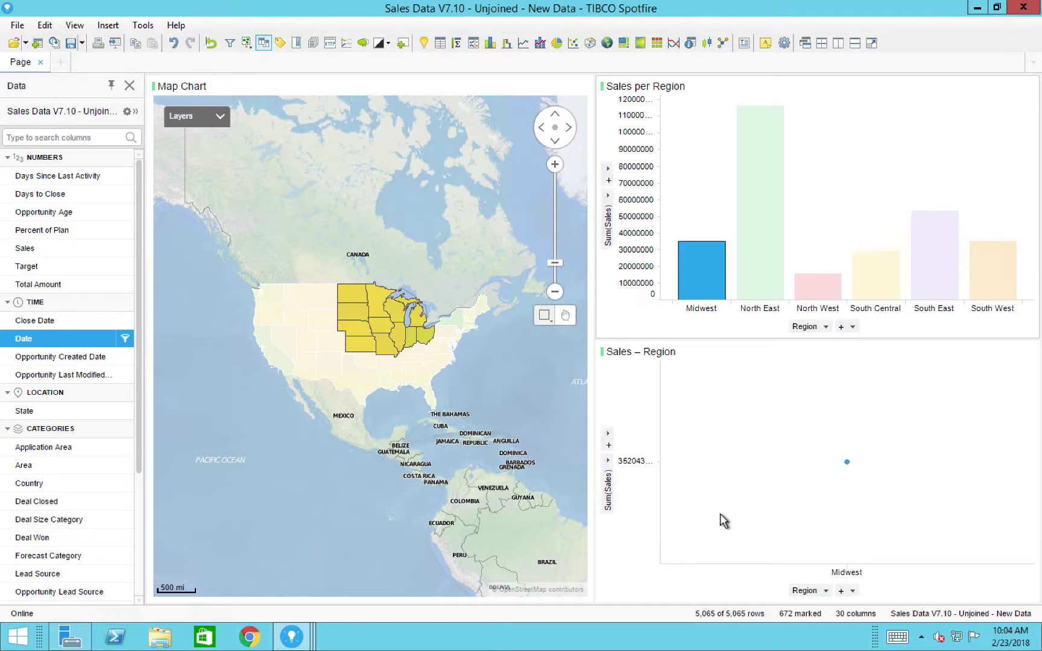
left_click(826, 591)
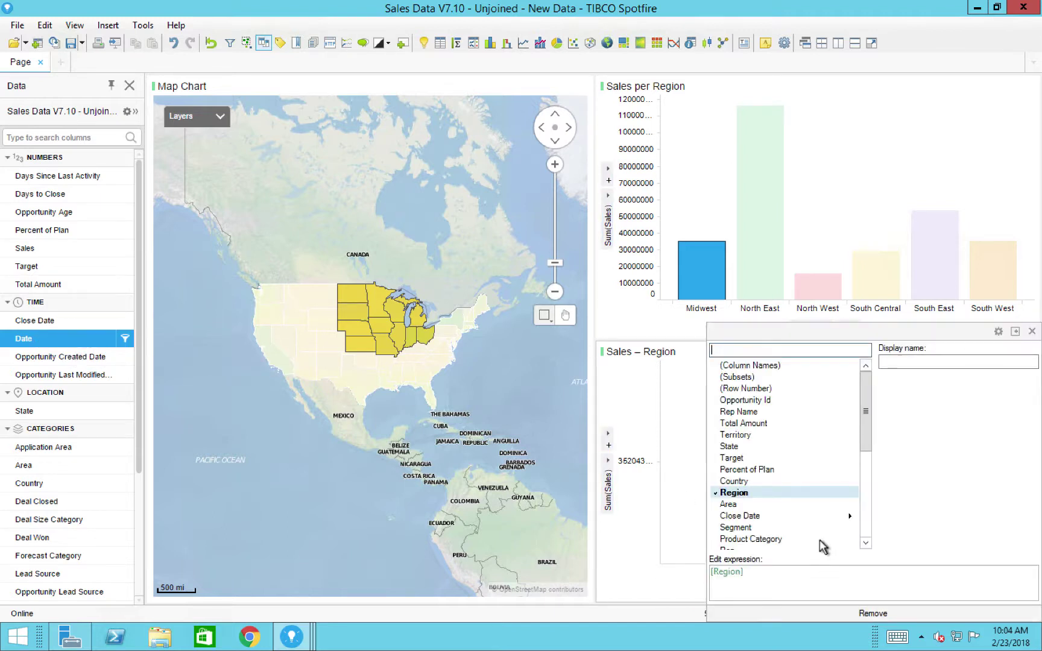
left_click_drag(865, 412, 867, 432)
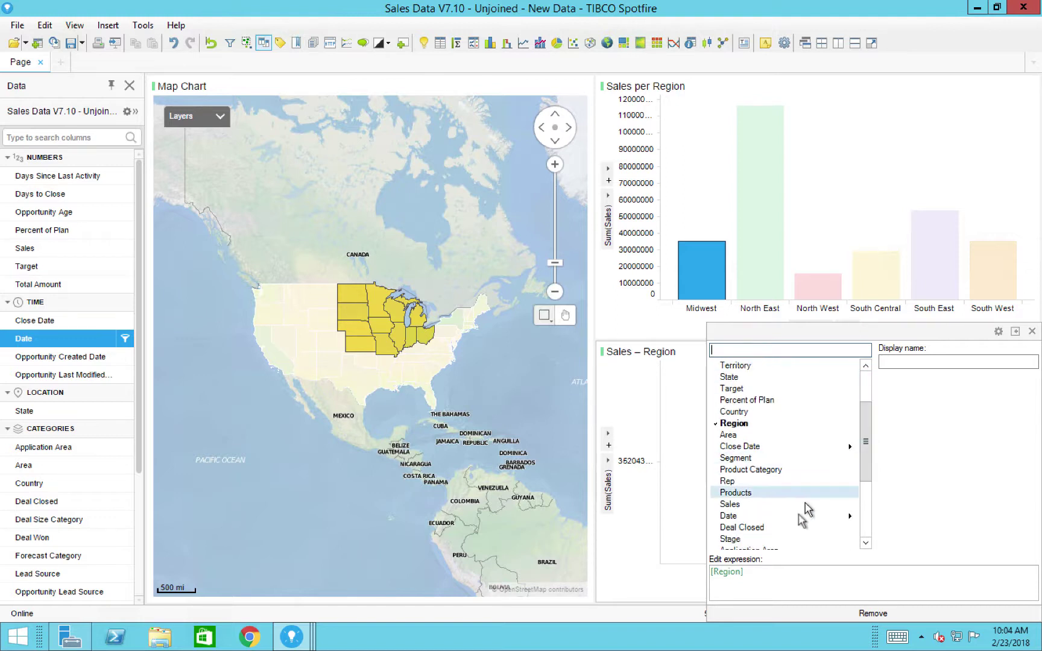
mouse_move(799, 523)
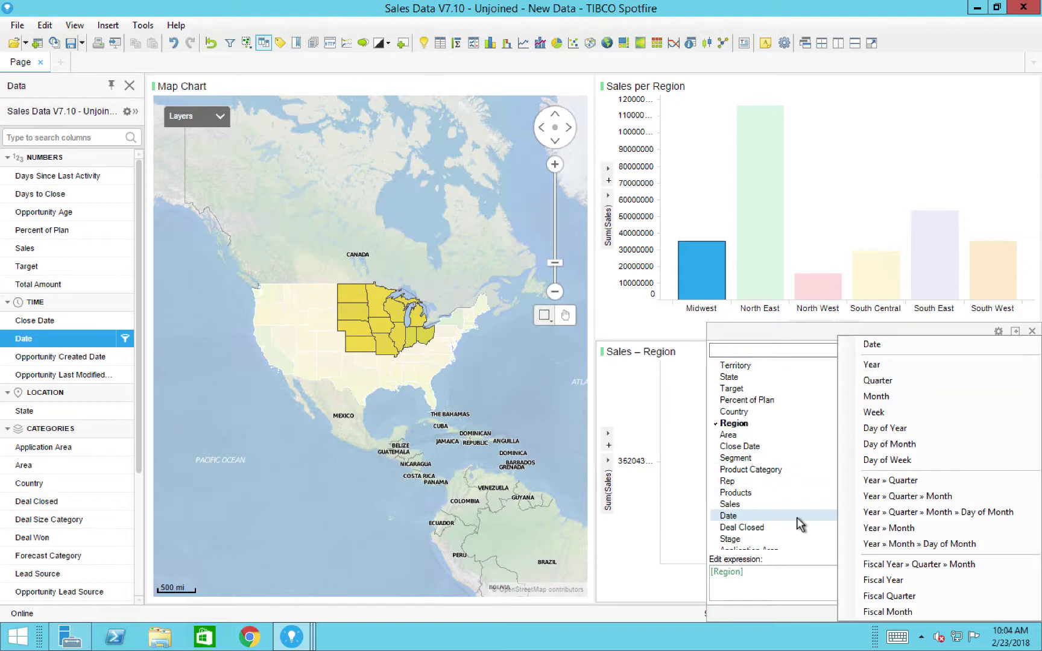
left_click(891, 496)
left_click(1031, 331)
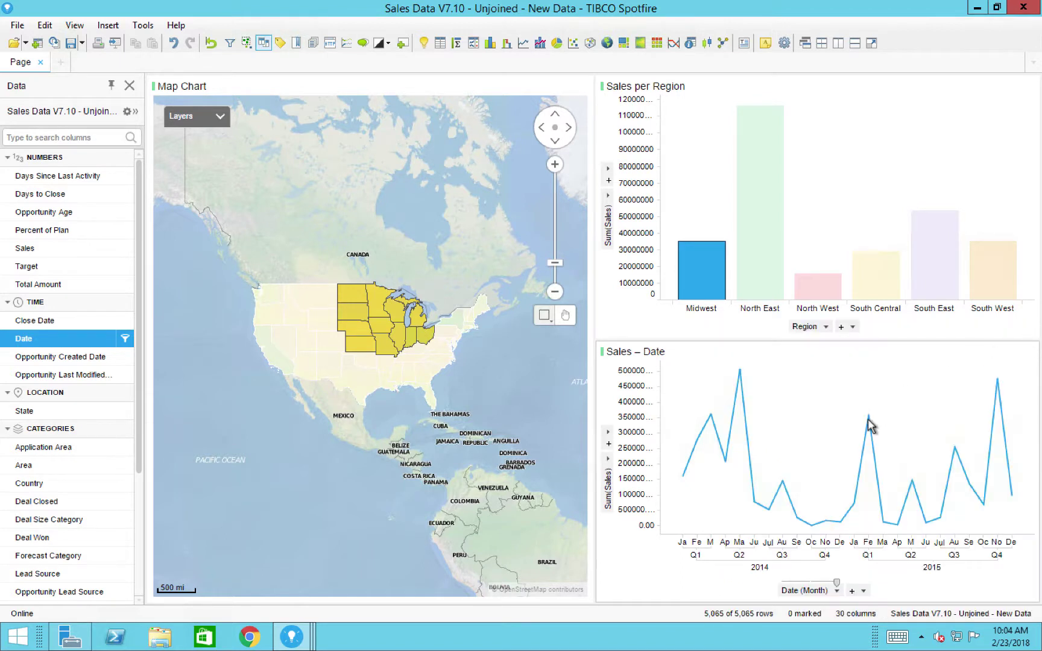
- Roll the line chart's date hierarchy up to Quarter and mark the North West bar in Sales per Region
left_click_drag(839, 584, 812, 586)
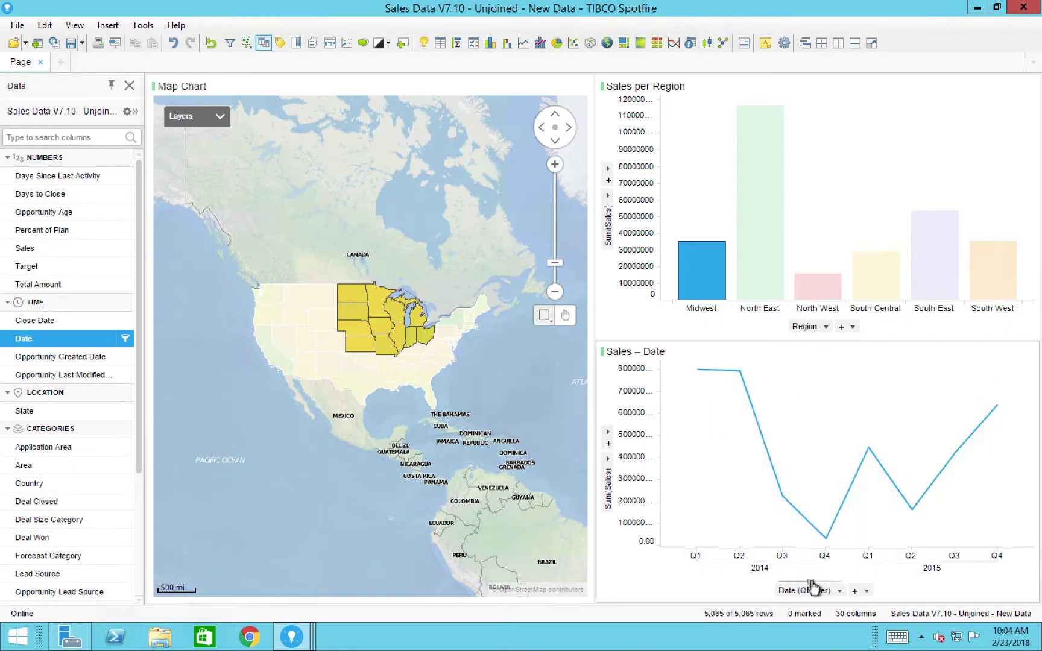
left_click(819, 284)
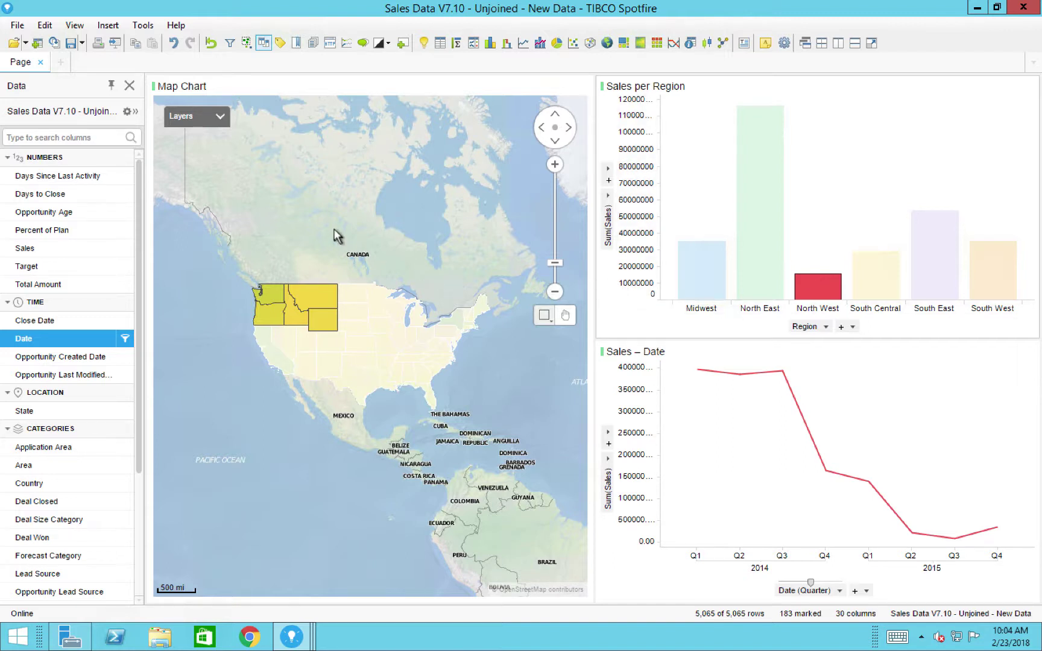
- Review the combined sales table in the data table view and source view to examine how the added columns were joined
left_click(136, 112)
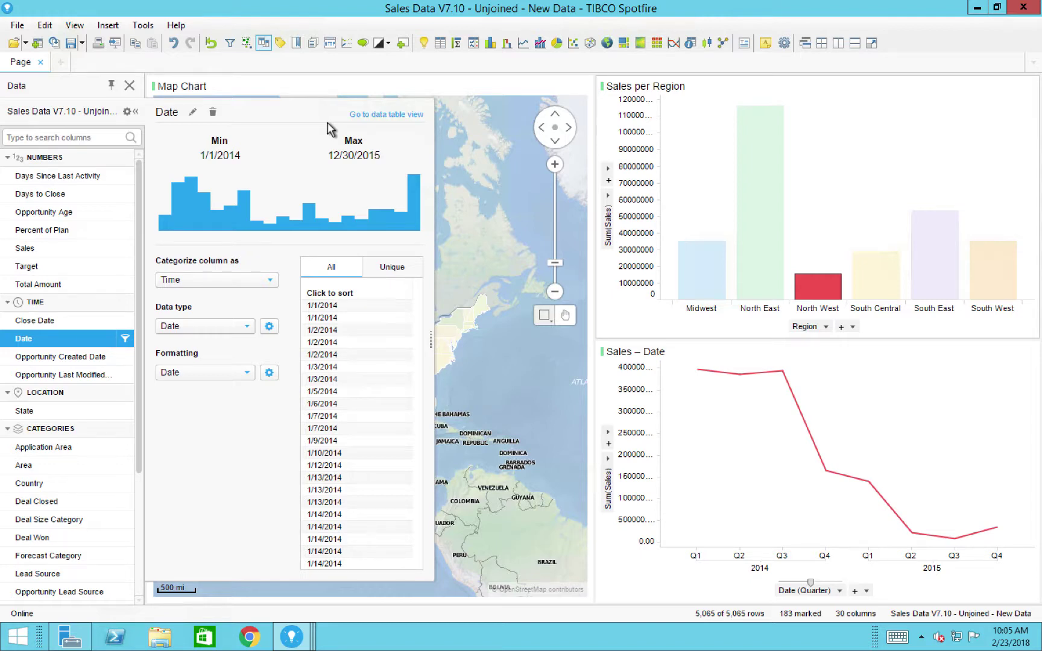
left_click(381, 117)
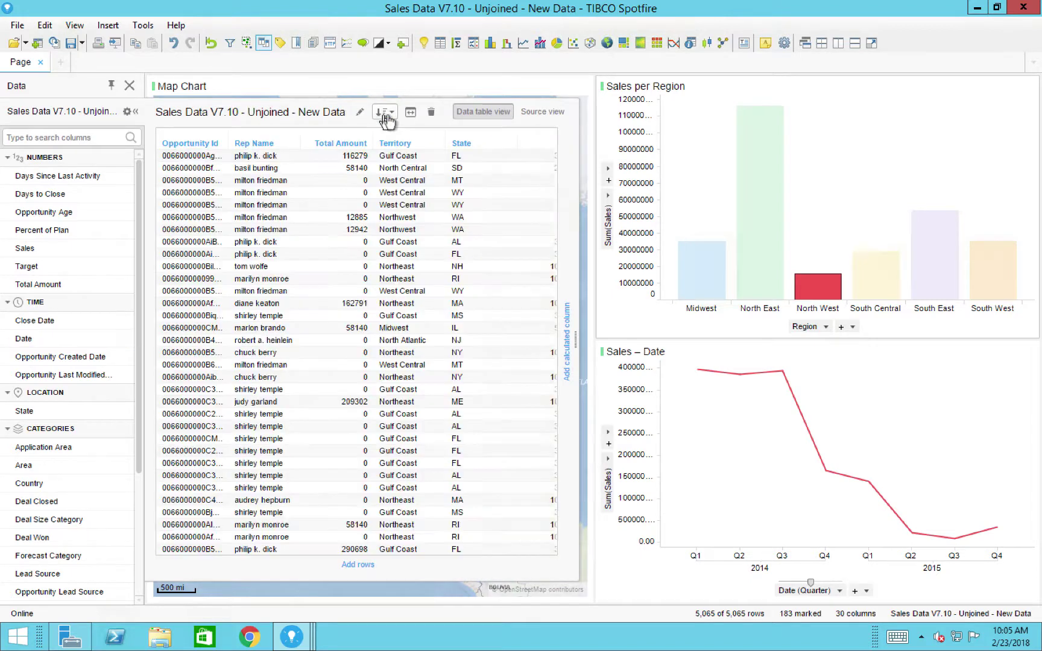
left_click(538, 114)
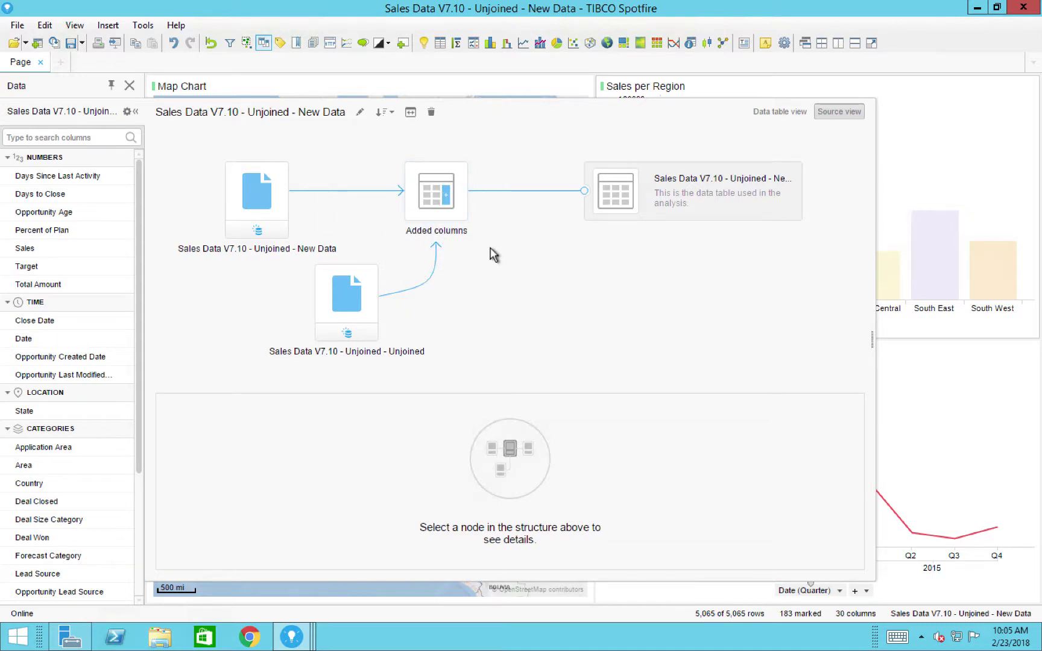
left_click(128, 112)
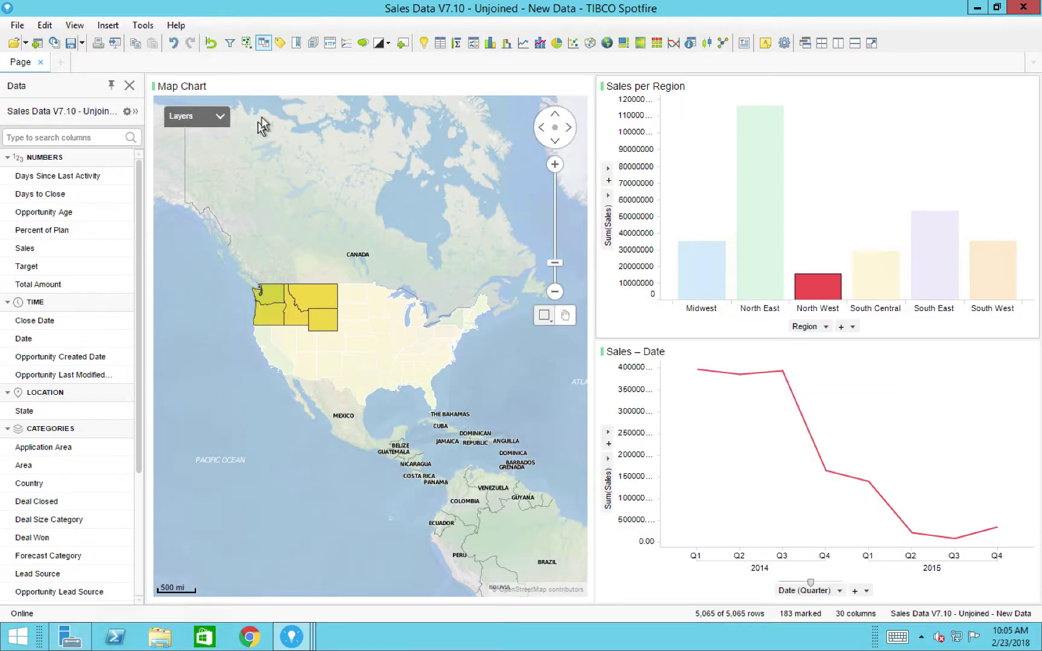
left_click(690, 8)
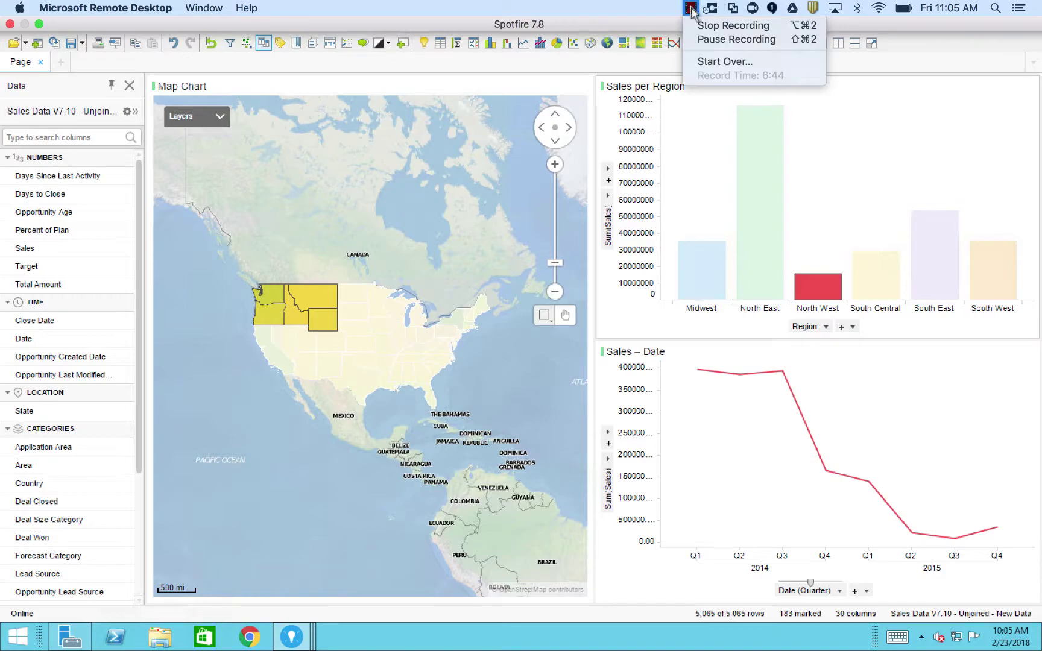